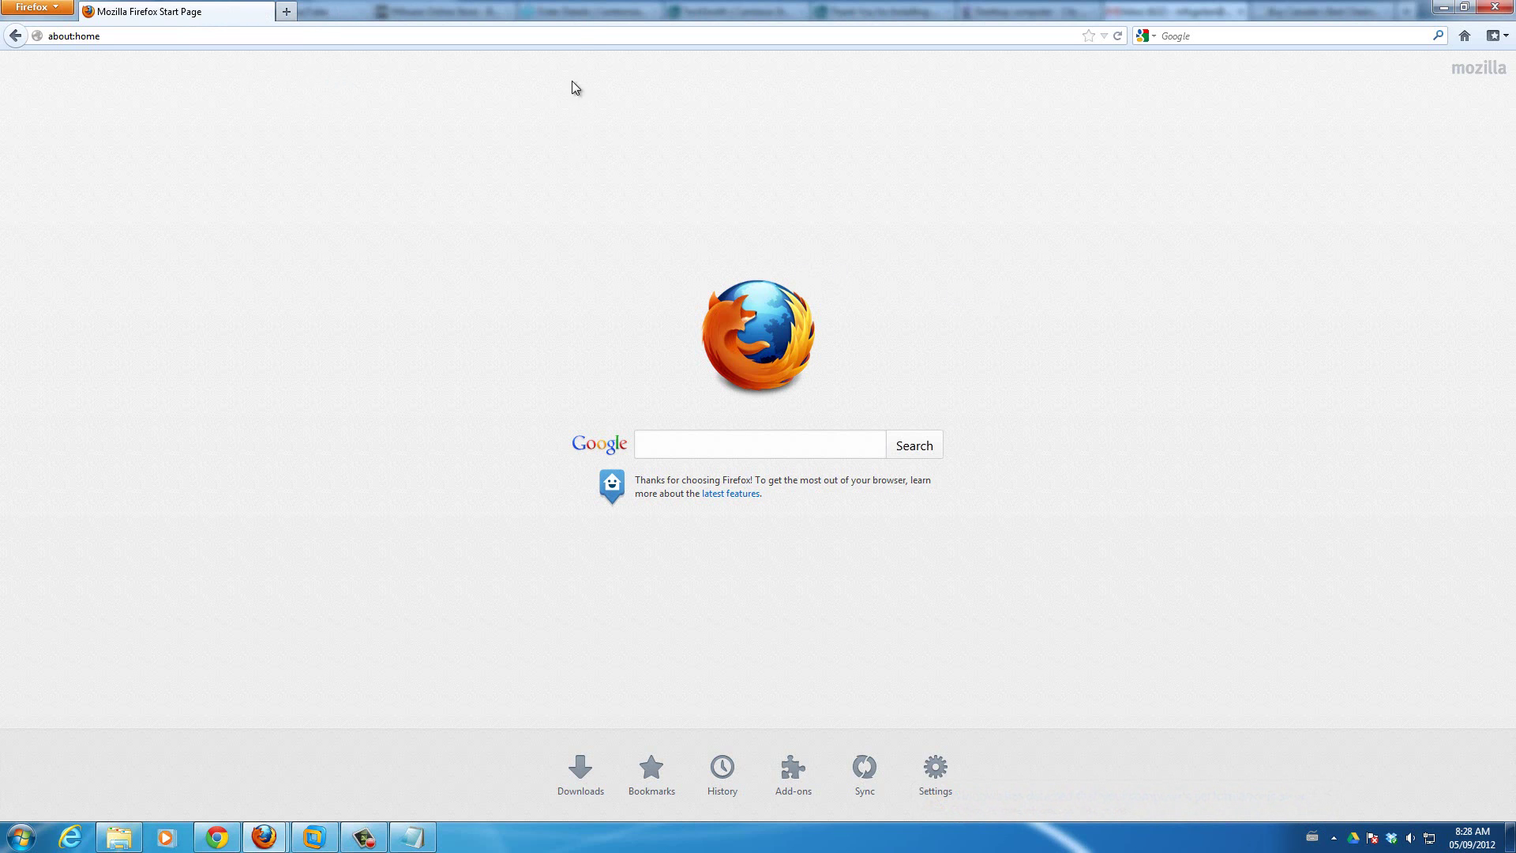
Replace the about:home address with 'how to install firefox' and search, bringing up Google results
{"action": "left_click", "coordinate": [301, 37]}
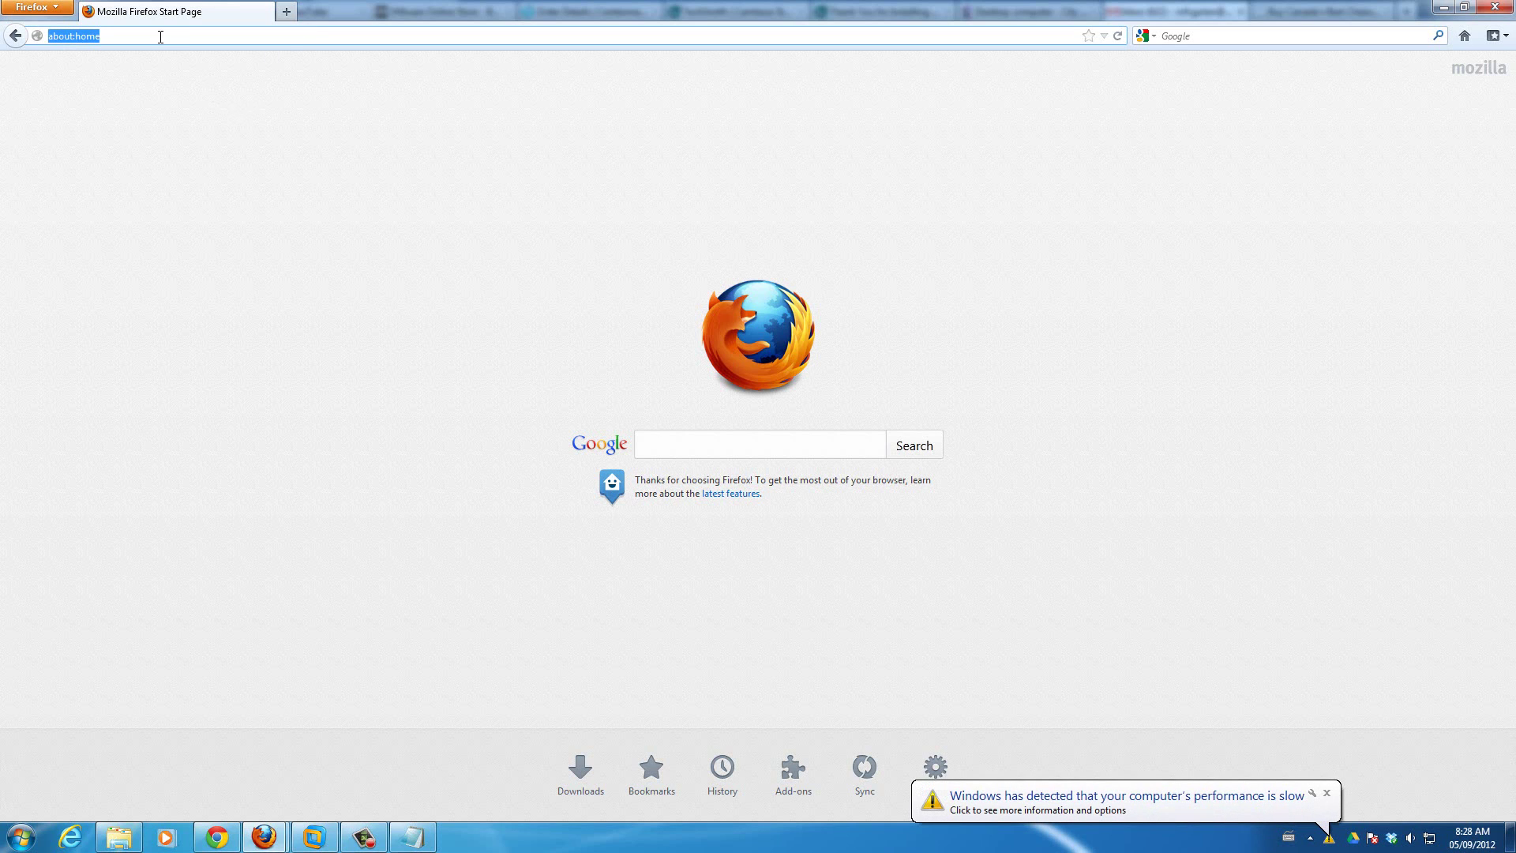
{"action": "left_click", "coordinate": [188, 79]}
{"action": "double_click", "coordinate": [180, 33]}
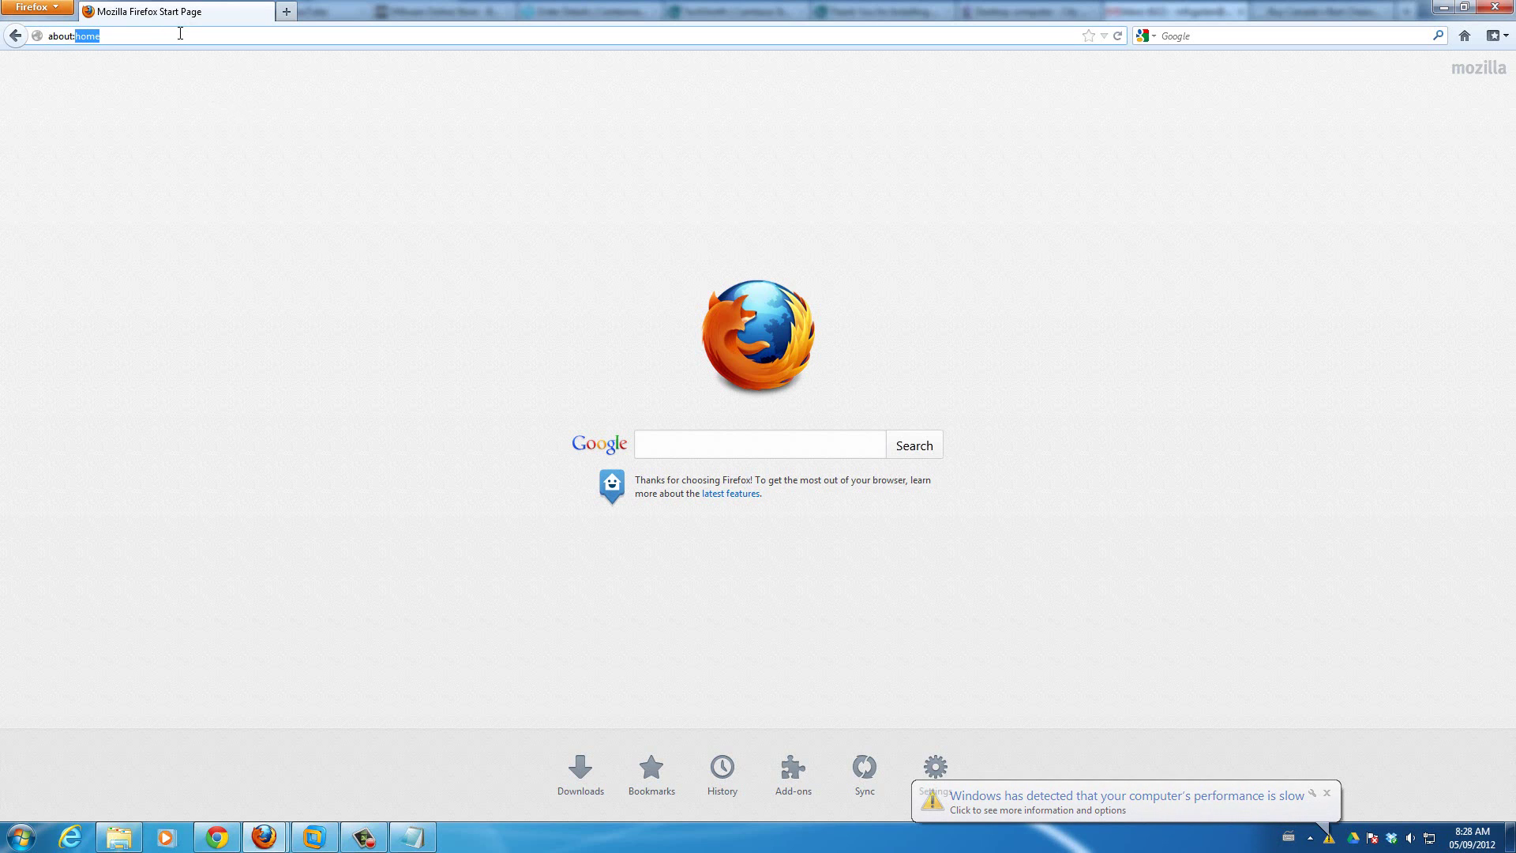
{"action": "left_click", "coordinate": [180, 34]}
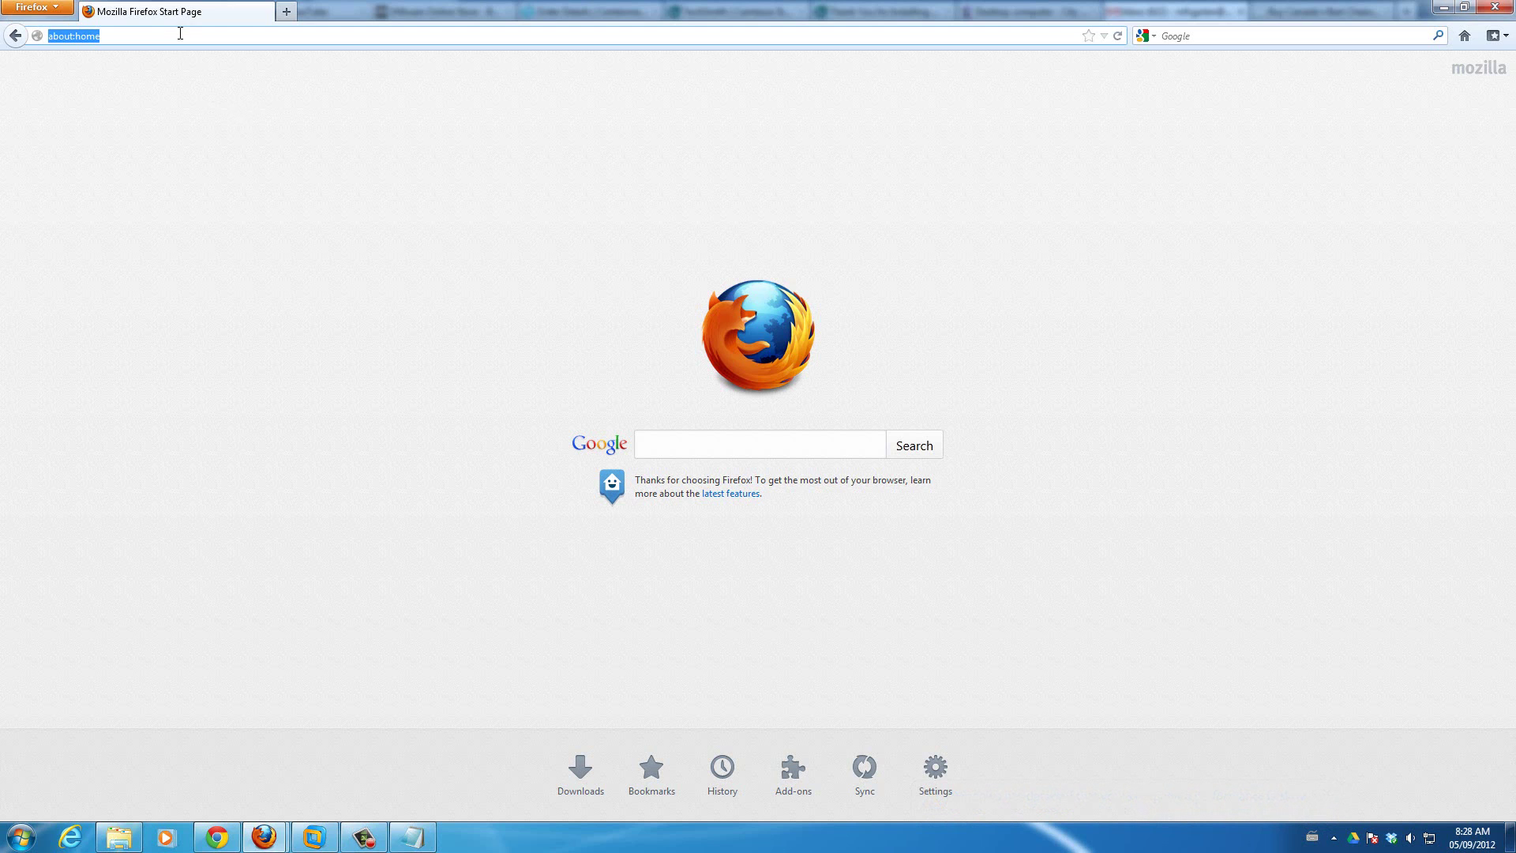
{"action": "type", "text": "how to i"}
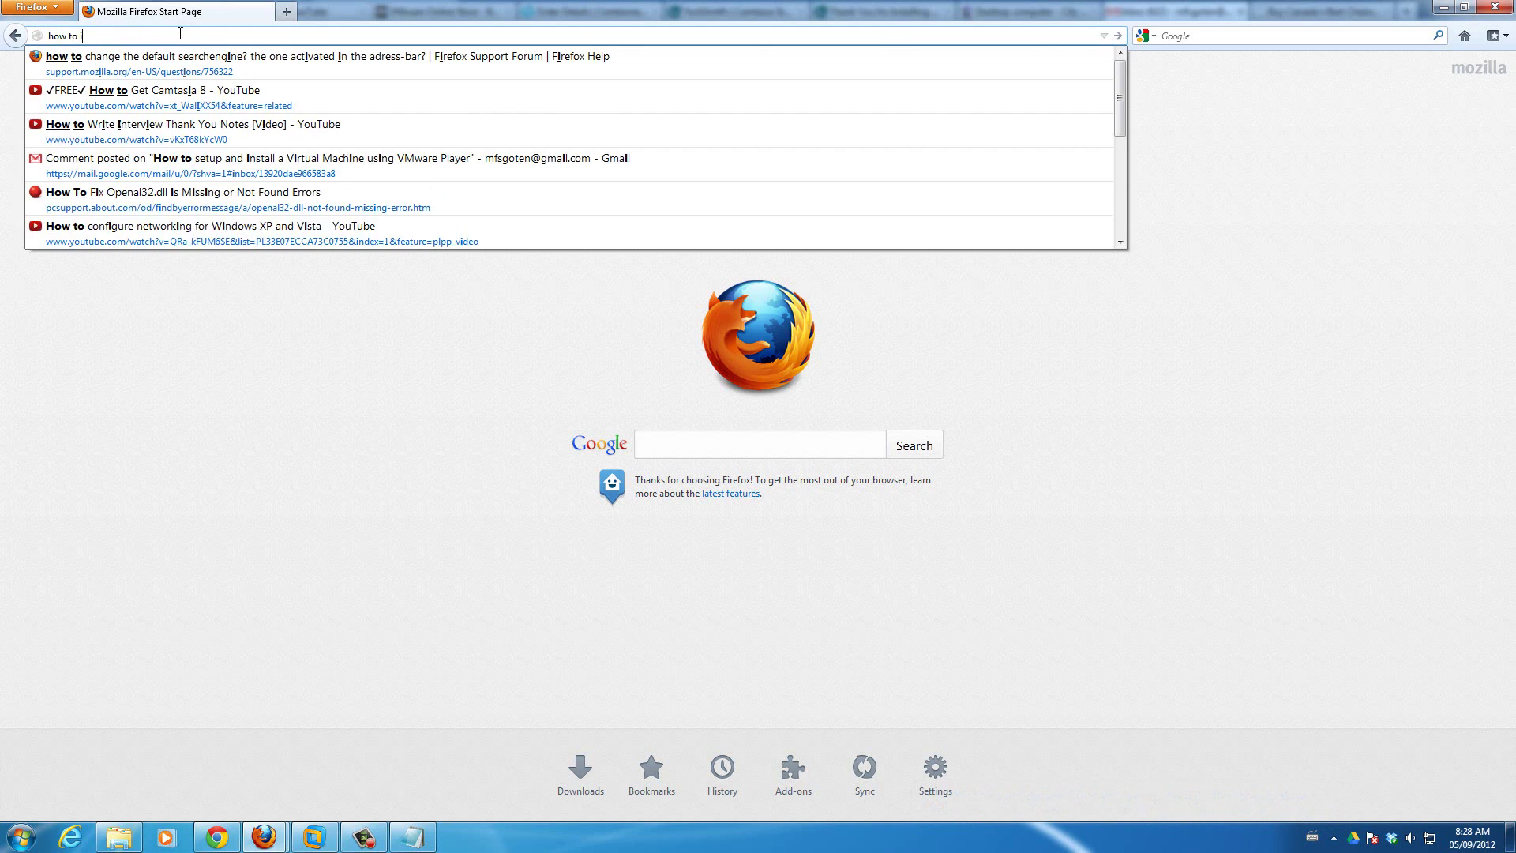
{"action": "type", "text": "nstall firefox"}
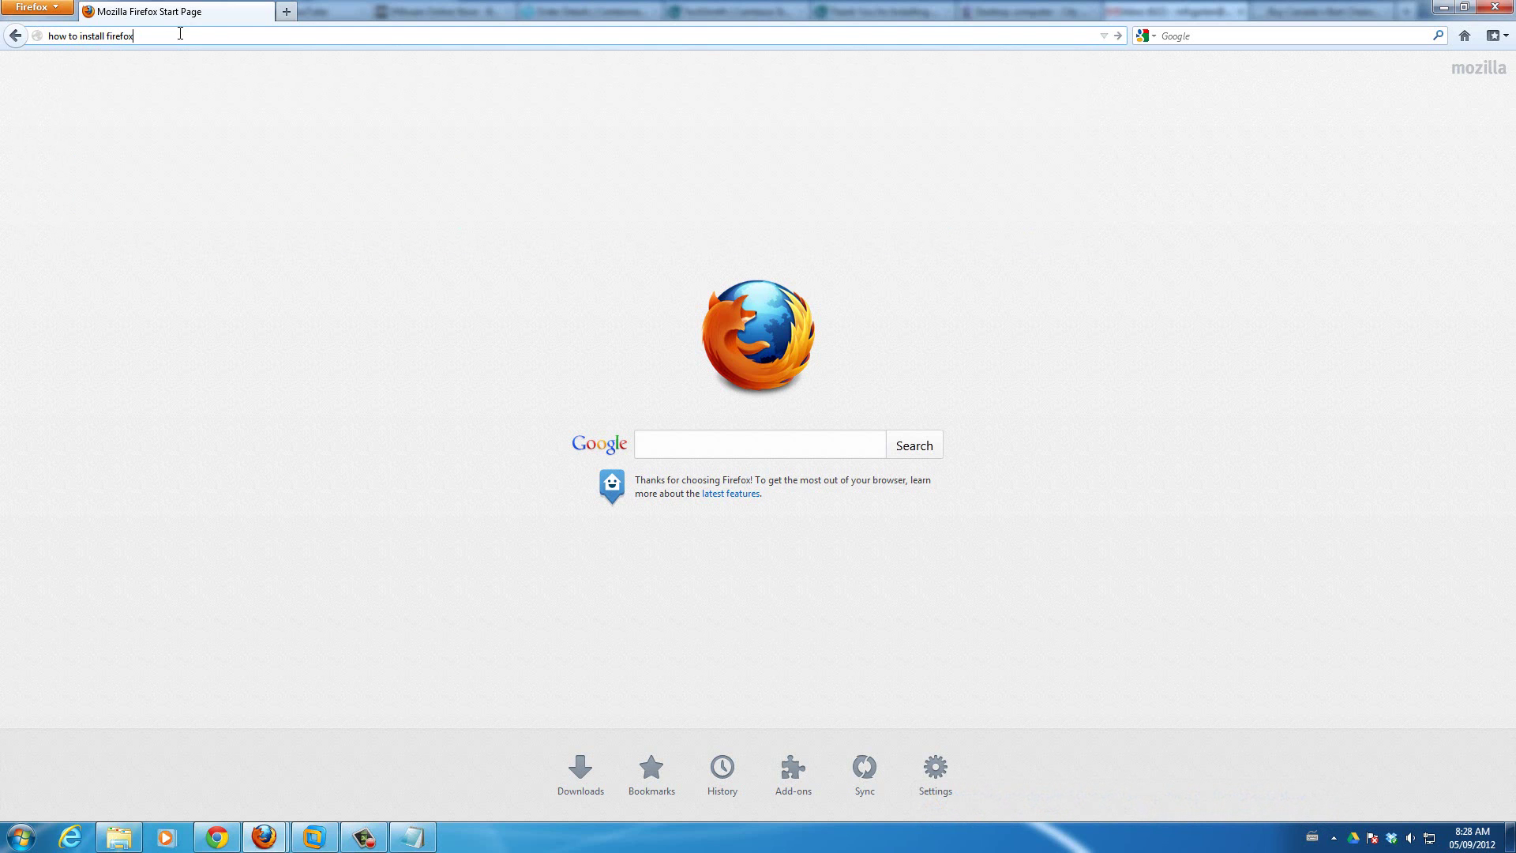
{"action": "key", "text": "Return"}
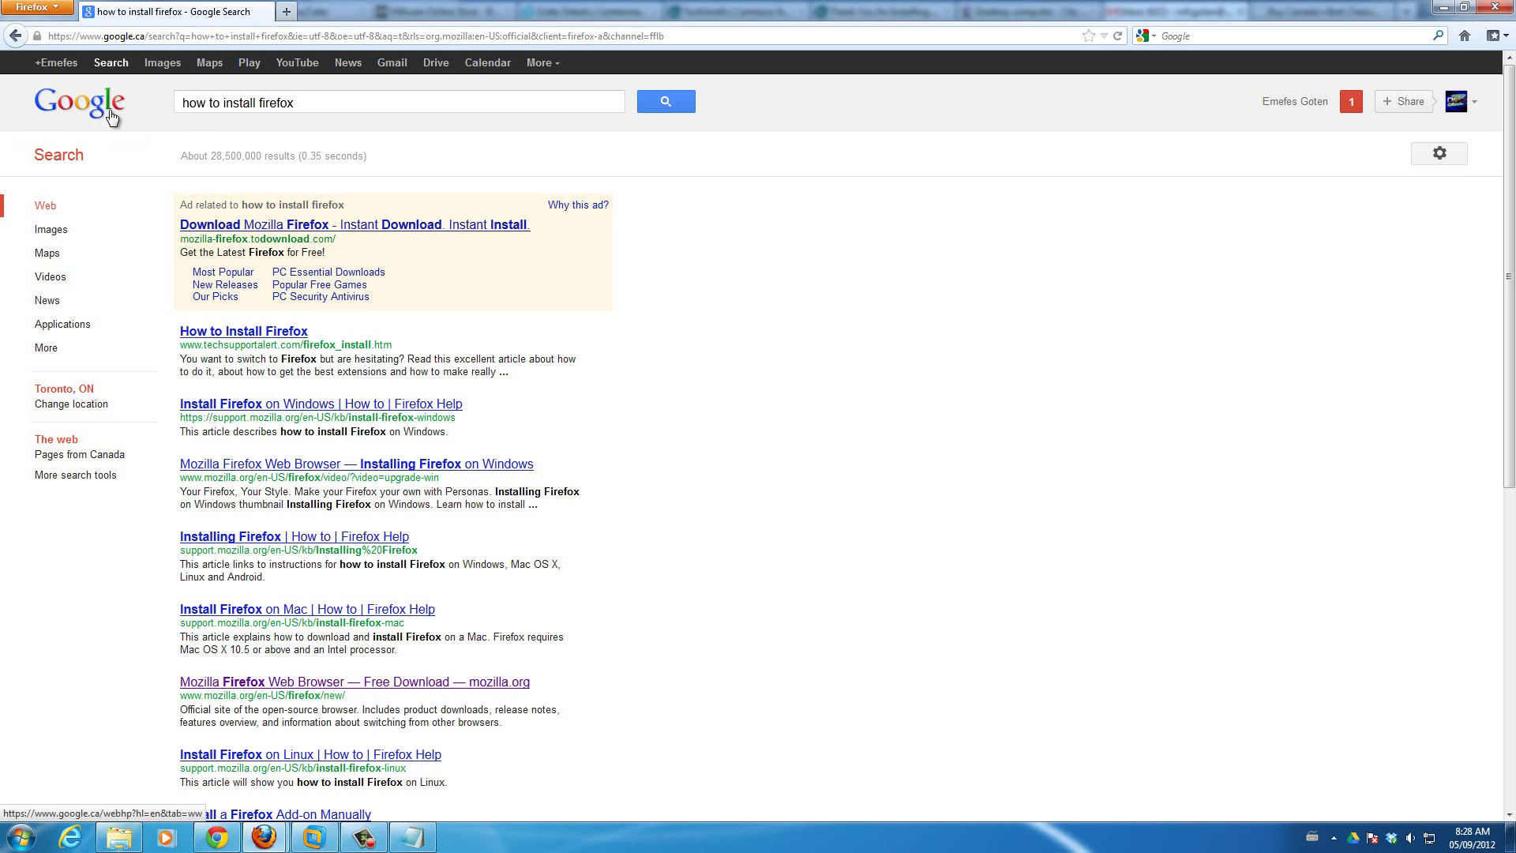
Go back to the about:home start page and look over the search-URL notes in Notepad
{"action": "left_click", "coordinate": [16, 36]}
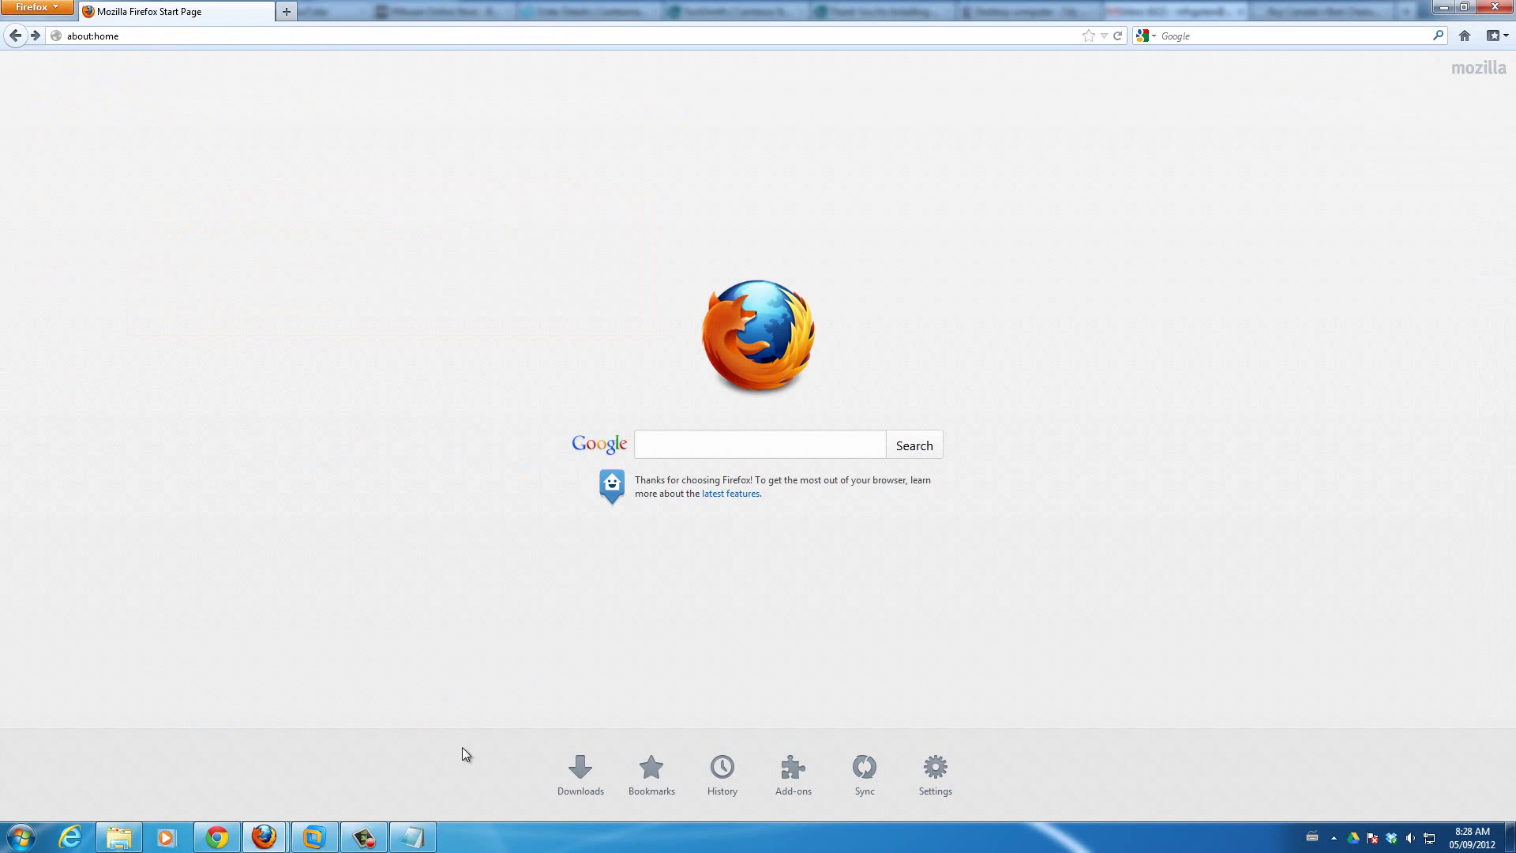
{"action": "mouse_move", "coordinate": [424, 845]}
{"action": "left_click", "coordinate": [186, 38]}
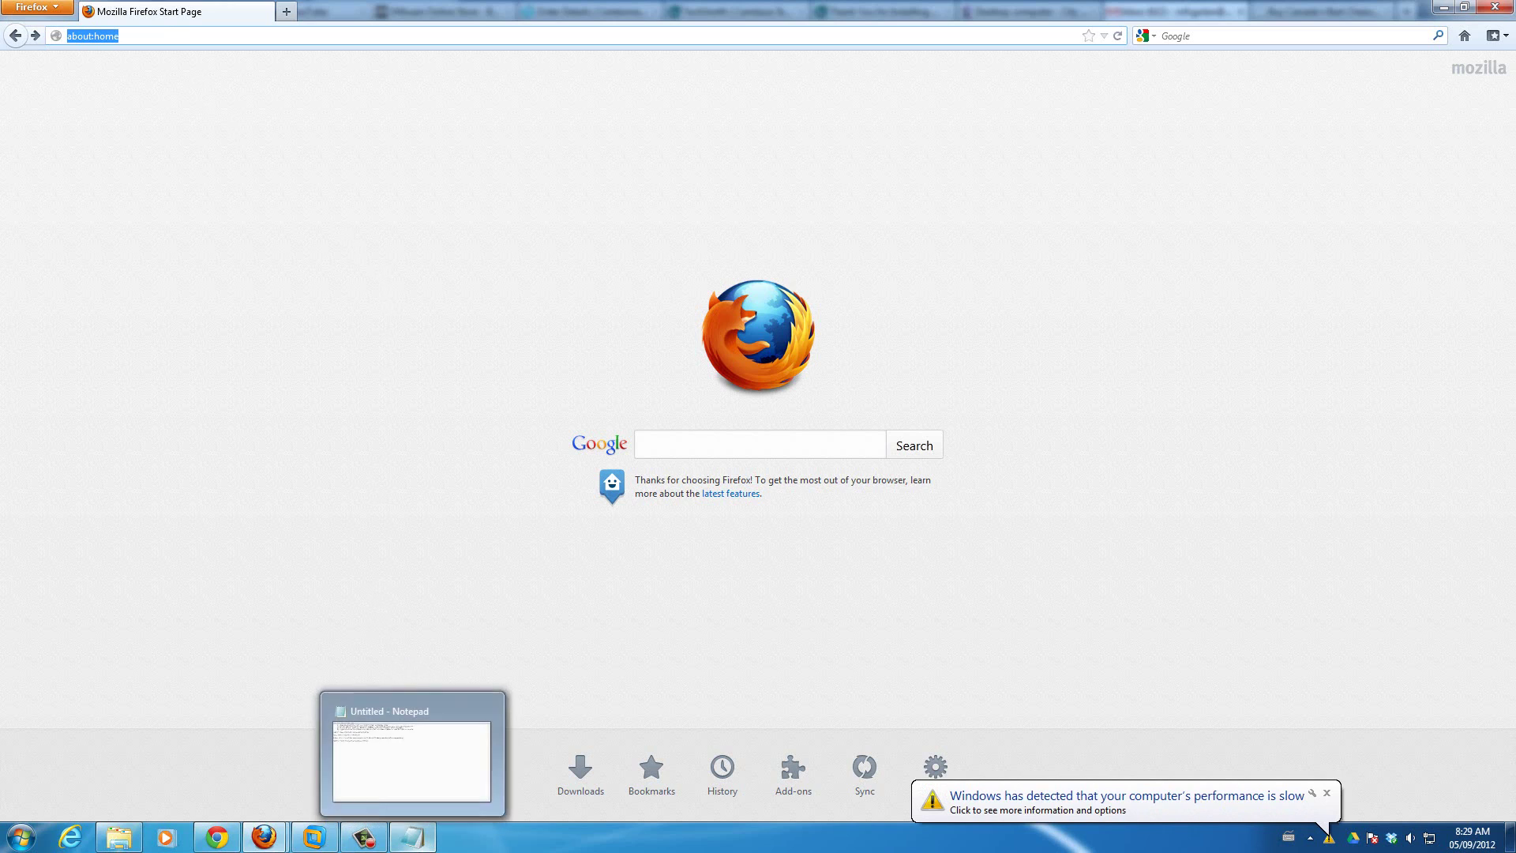
{"action": "left_click", "coordinate": [415, 838]}
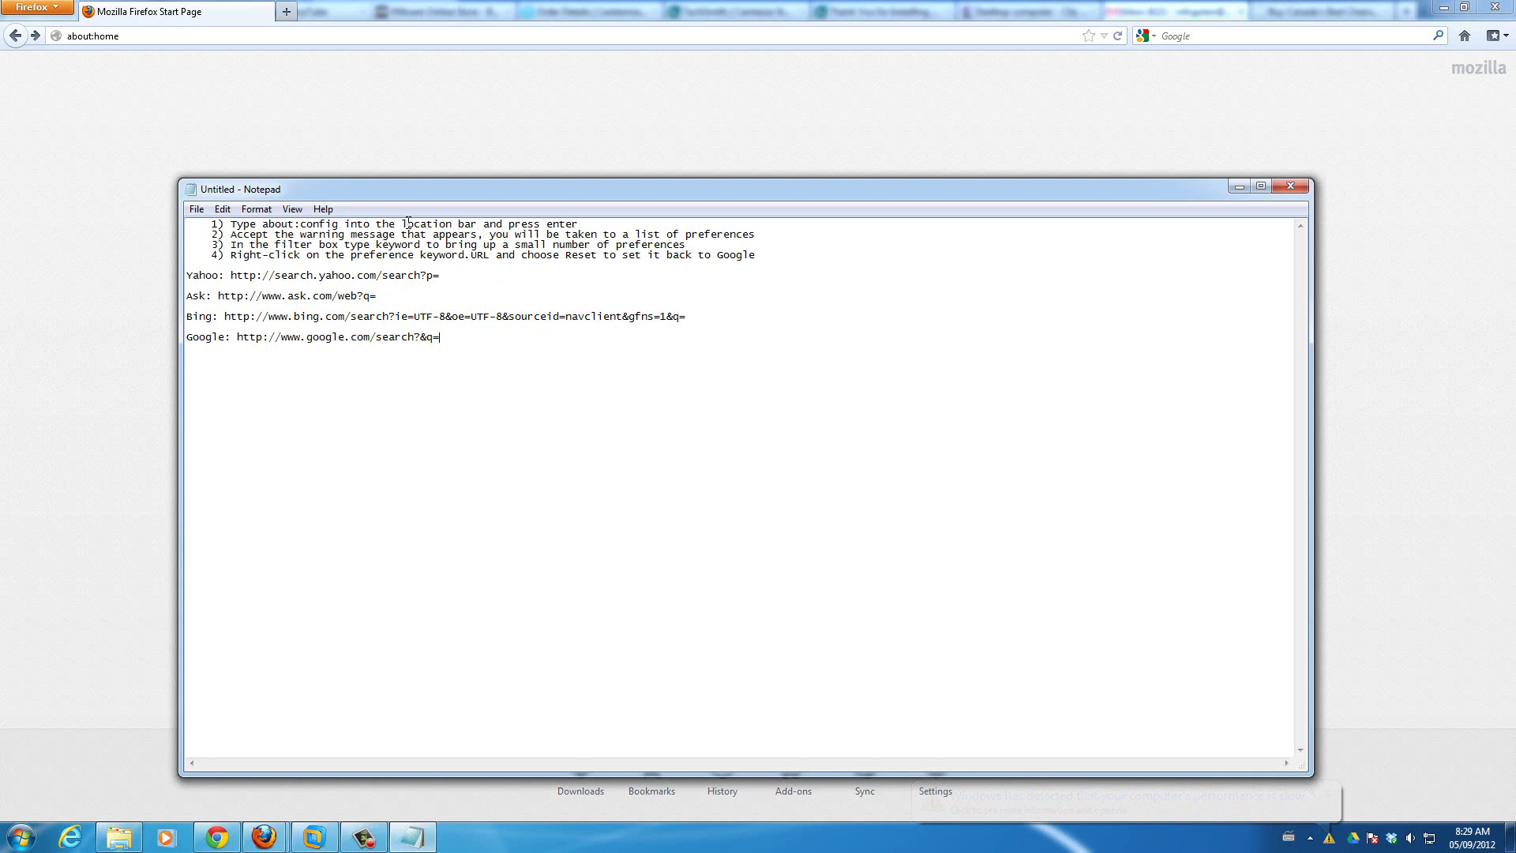
{"action": "left_click", "coordinate": [343, 39]}
Load about:config and accept the 'I'll be careful, I promise!' warning to show all preferences
{"action": "type", "text": "about"}
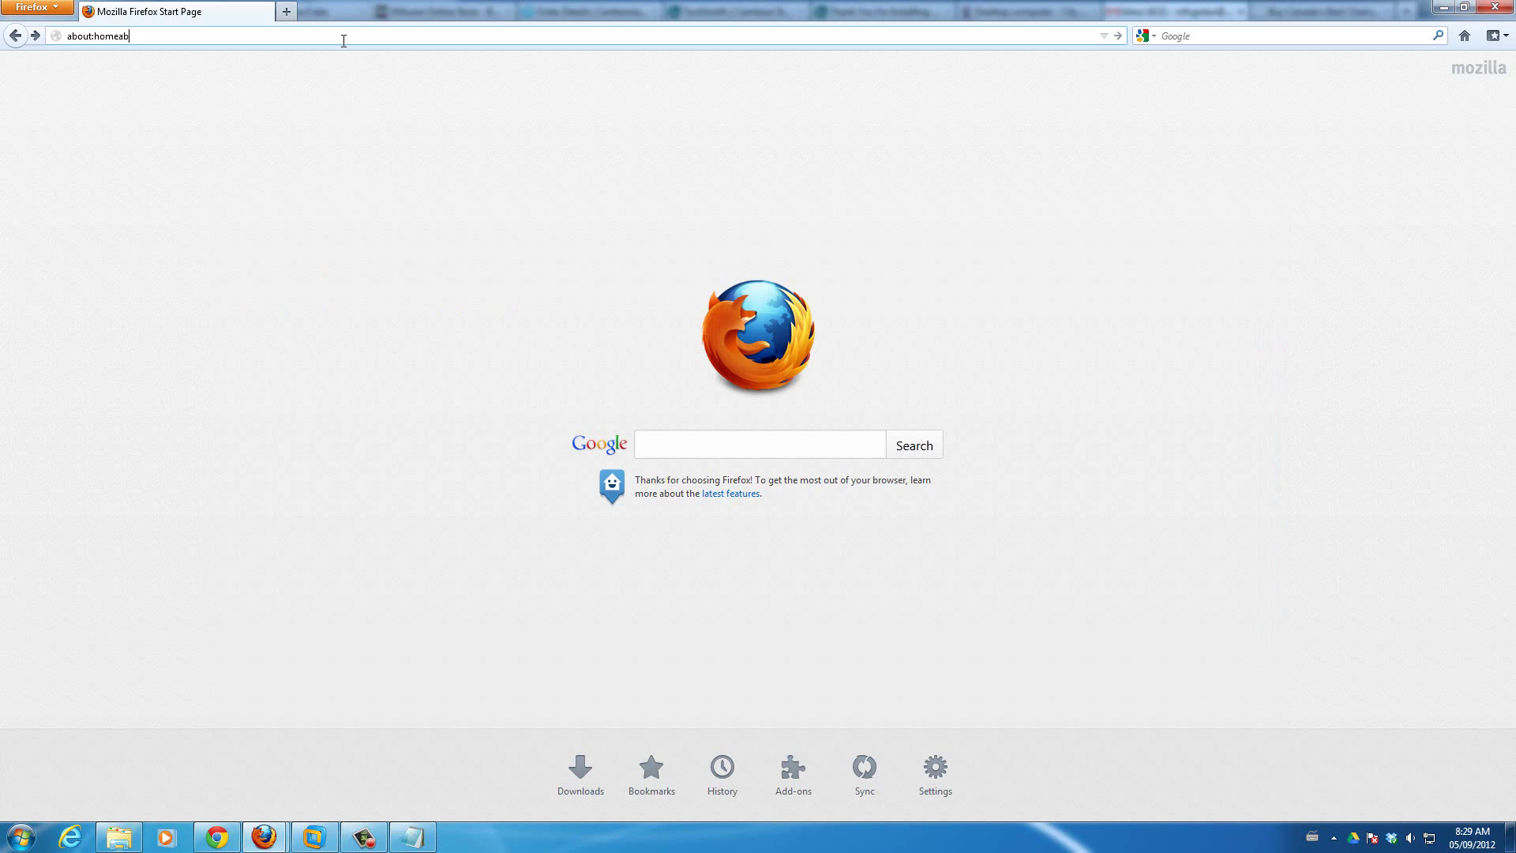
{"action": "key", "text": "BackSpace"}
{"action": "key", "text": "BackSpace"}
{"action": "key", "text": "BackSpace"}
{"action": "key", "text": "BackSpace"}
{"action": "key", "text": "BackSpace"}
{"action": "key", "text": "BackSpace"}
{"action": "key", "text": "BackSpace"}
{"action": "key", "text": "BackSpace"}
{"action": "key", "text": "BackSpace"}
{"action": "key", "text": "BackSpace"}
{"action": "key", "text": "BackSpace"}
{"action": "key", "text": "BackSpace"}
{"action": "type", "text": "out:config"}
{"action": "key", "text": "Return"}
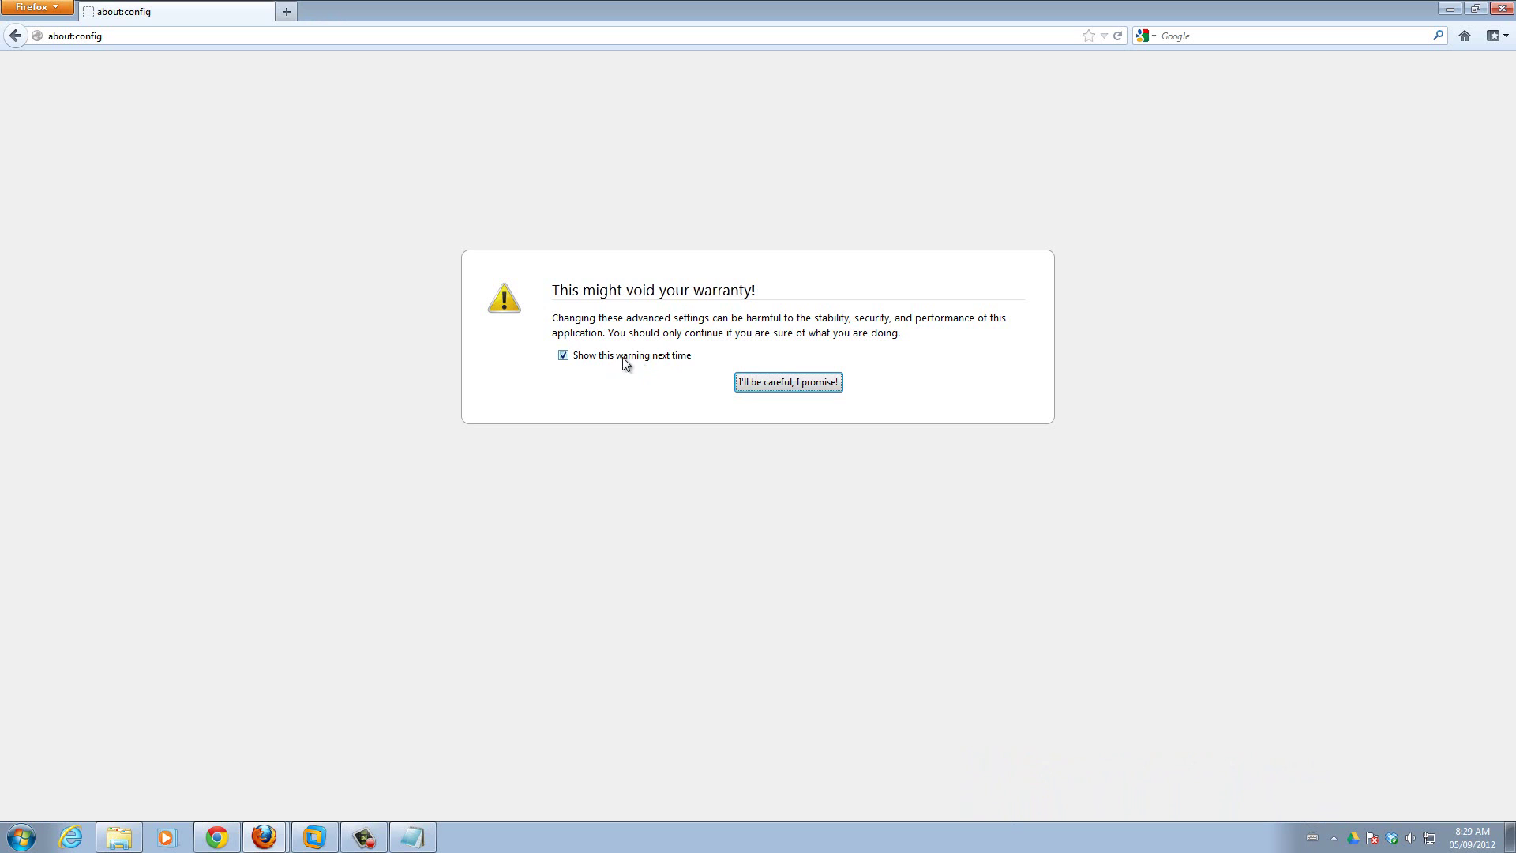
{"action": "left_click", "coordinate": [755, 382]}
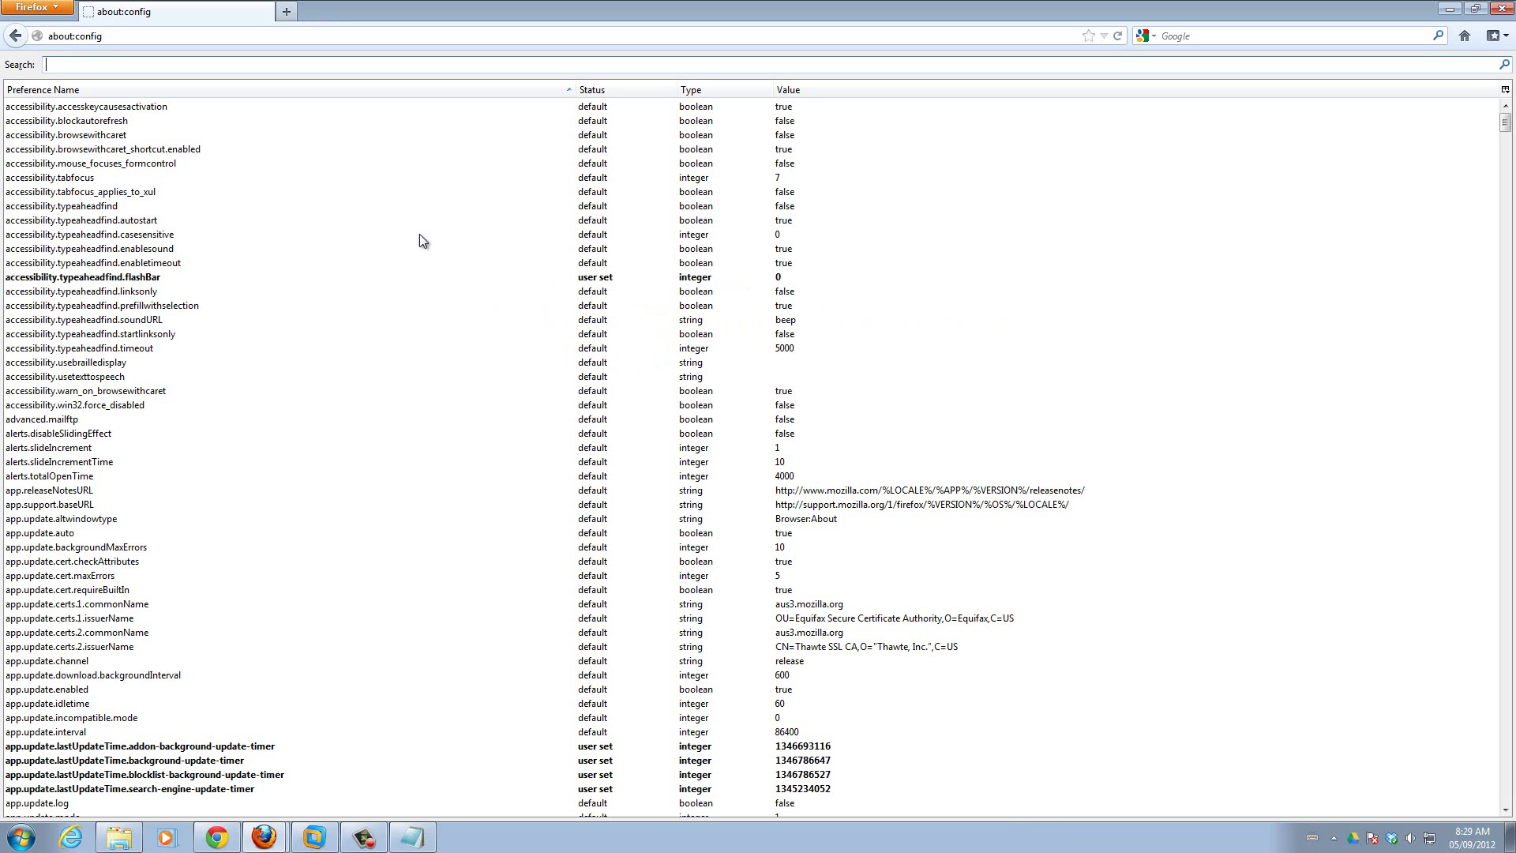
Filter about:config to keyword.URL and open its Enter string value dialog
{"action": "left_click", "coordinate": [426, 845]}
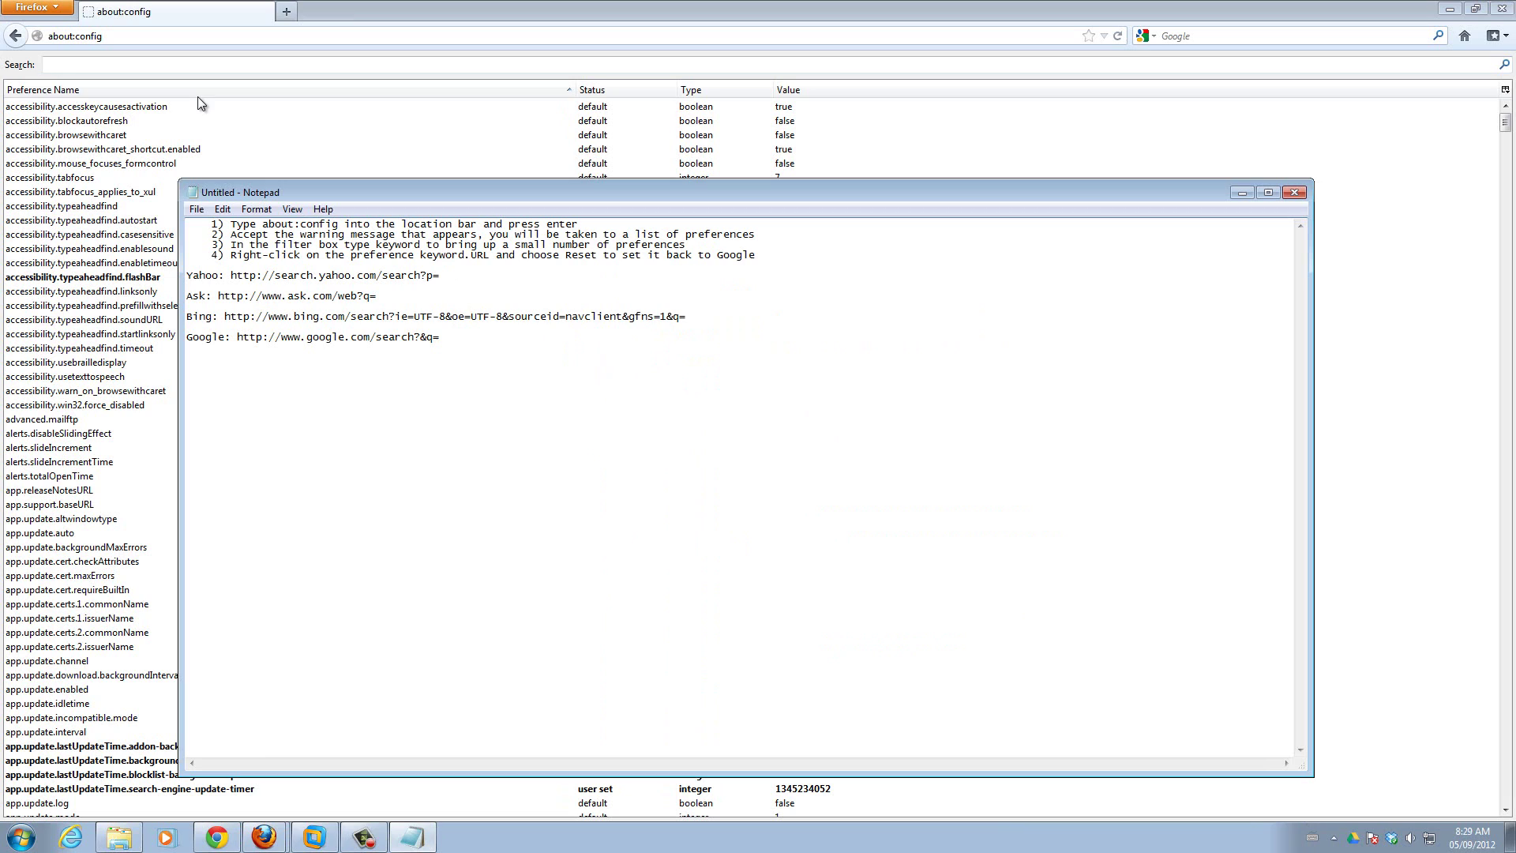
{"action": "left_click", "coordinate": [217, 62]}
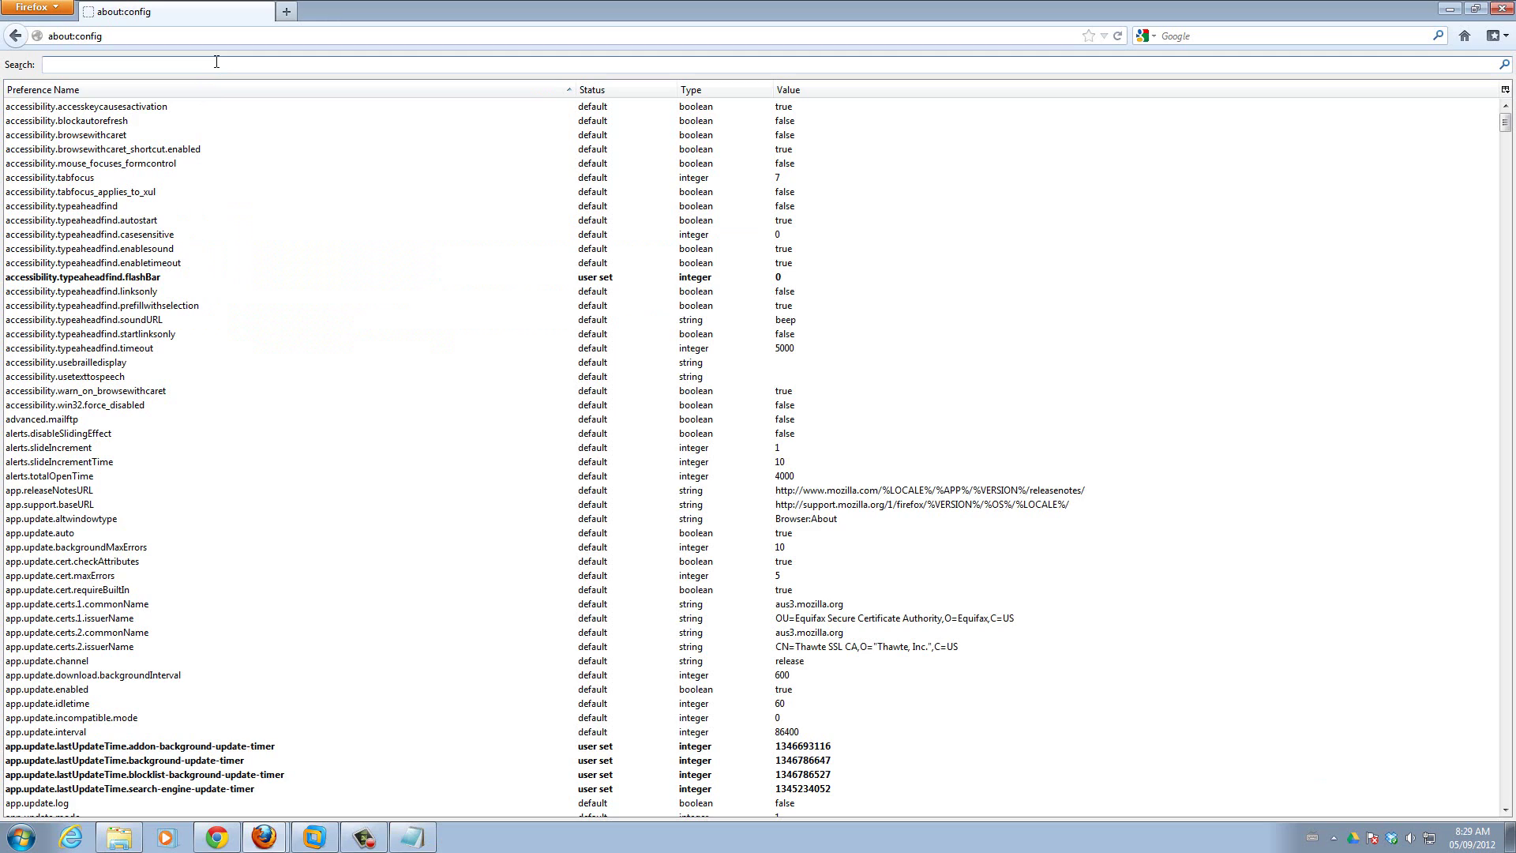
{"action": "type", "text": "keywork"}
{"action": "type", "text": ".URL"}
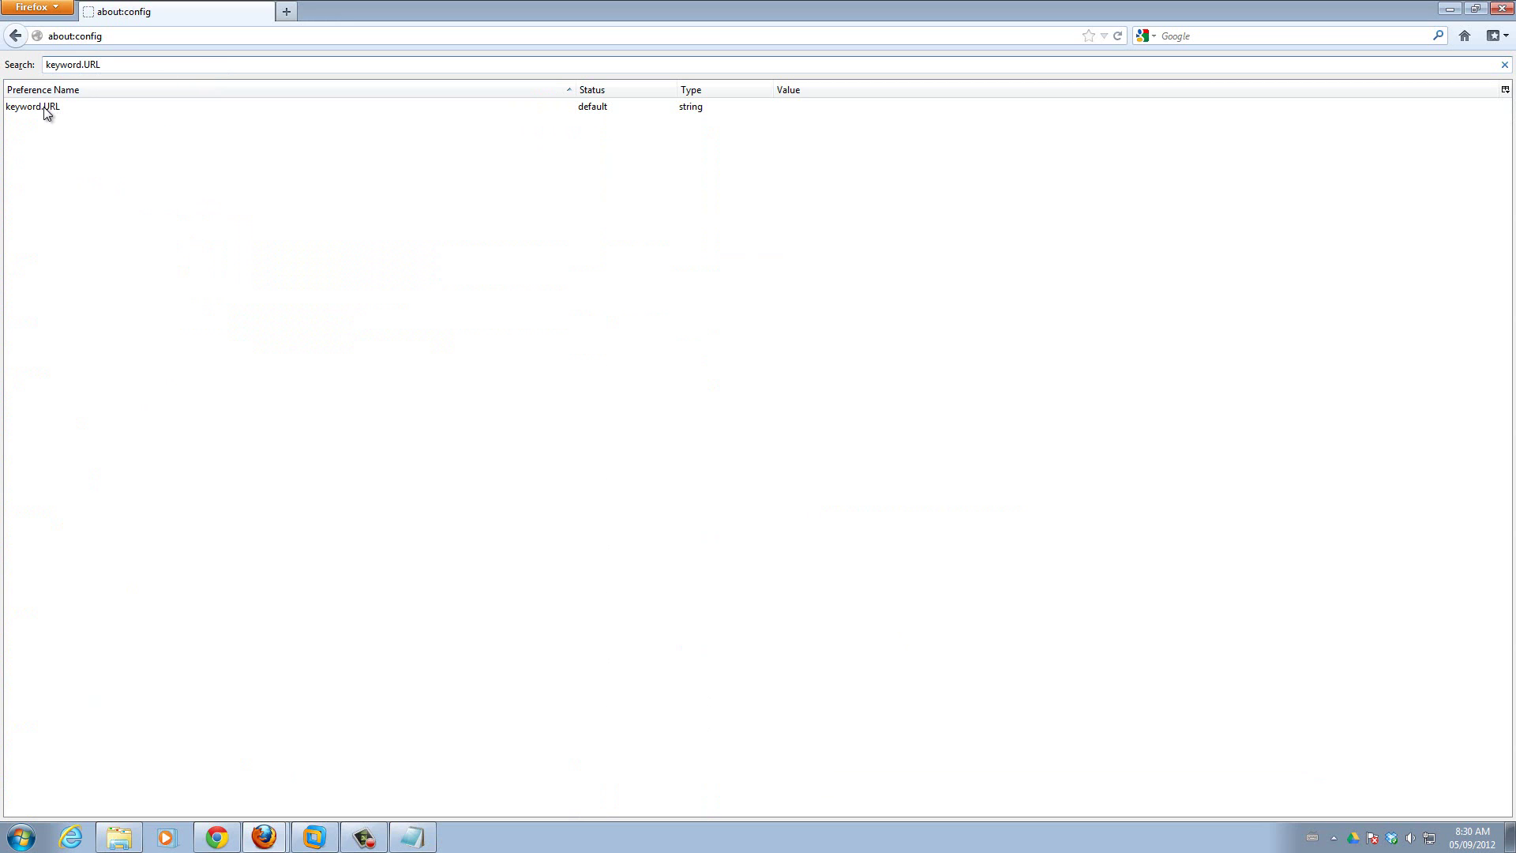
{"action": "left_click", "coordinate": [85, 110]}
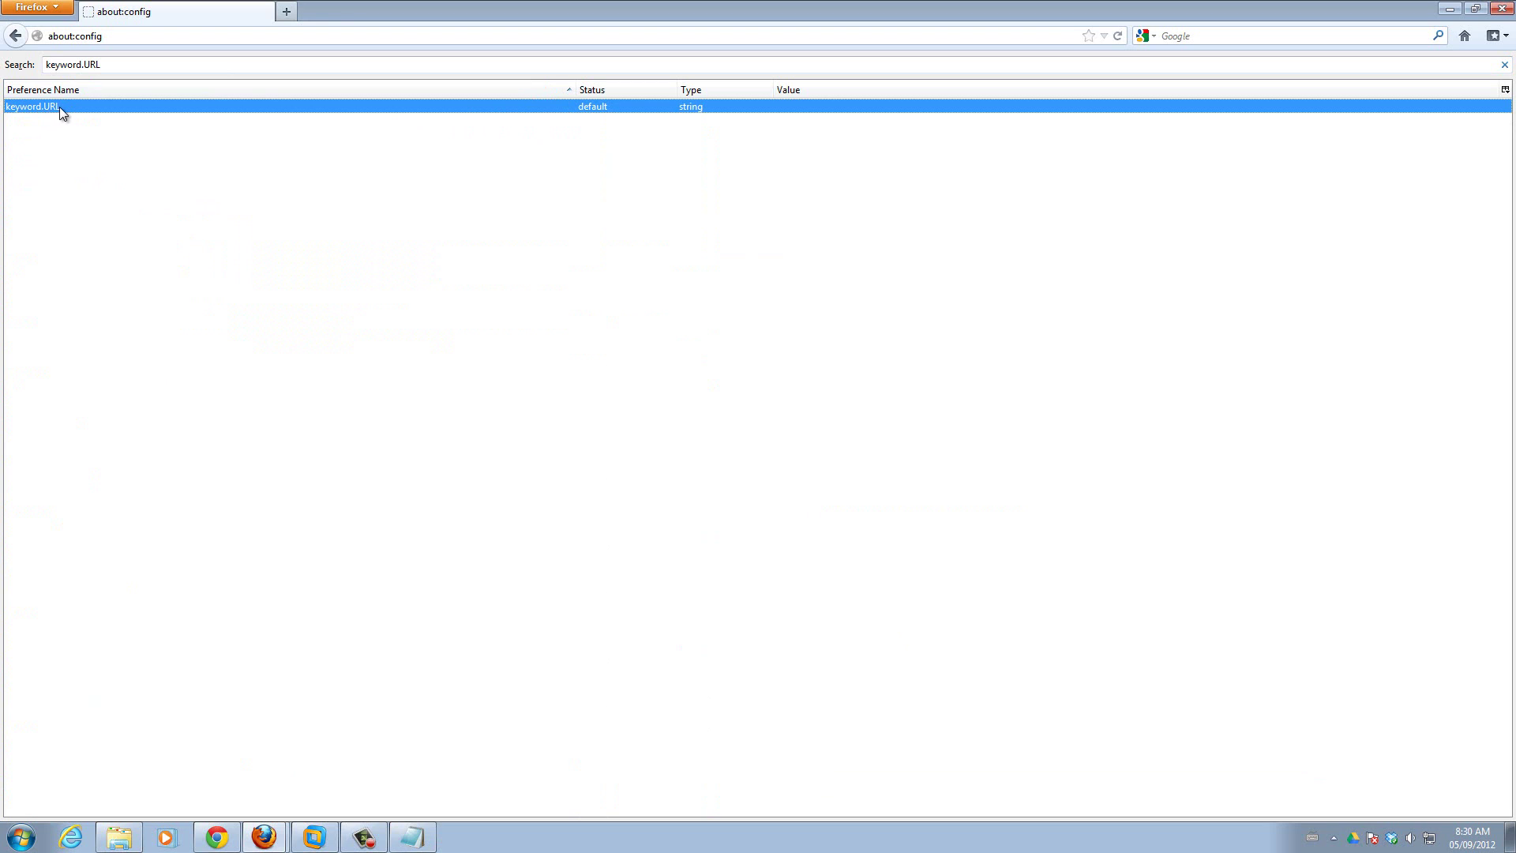
{"action": "double_click", "coordinate": [62, 111]}
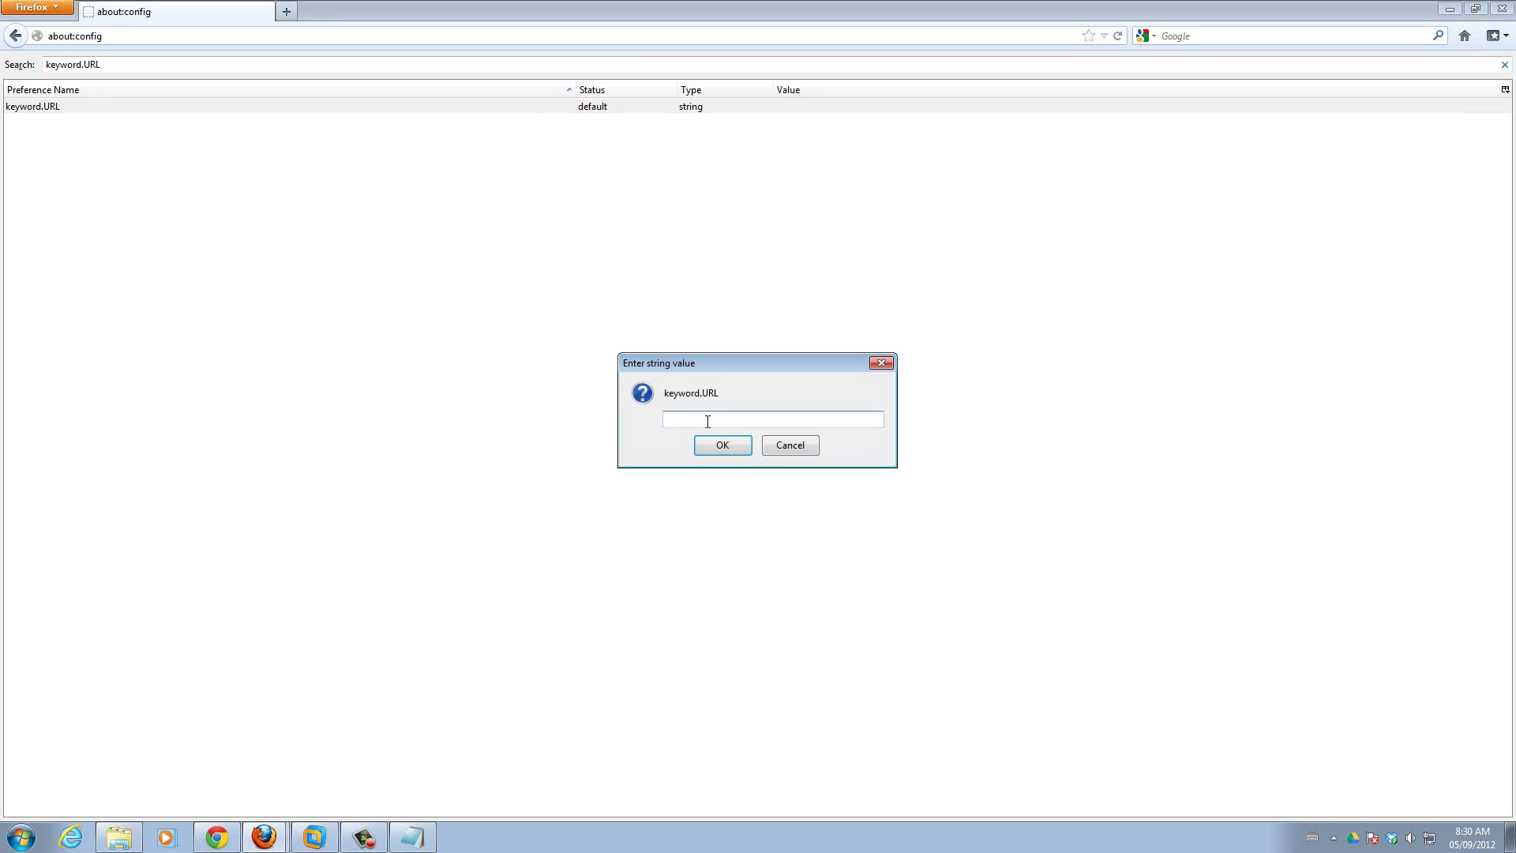
{"action": "mouse_move", "coordinate": [430, 842]}
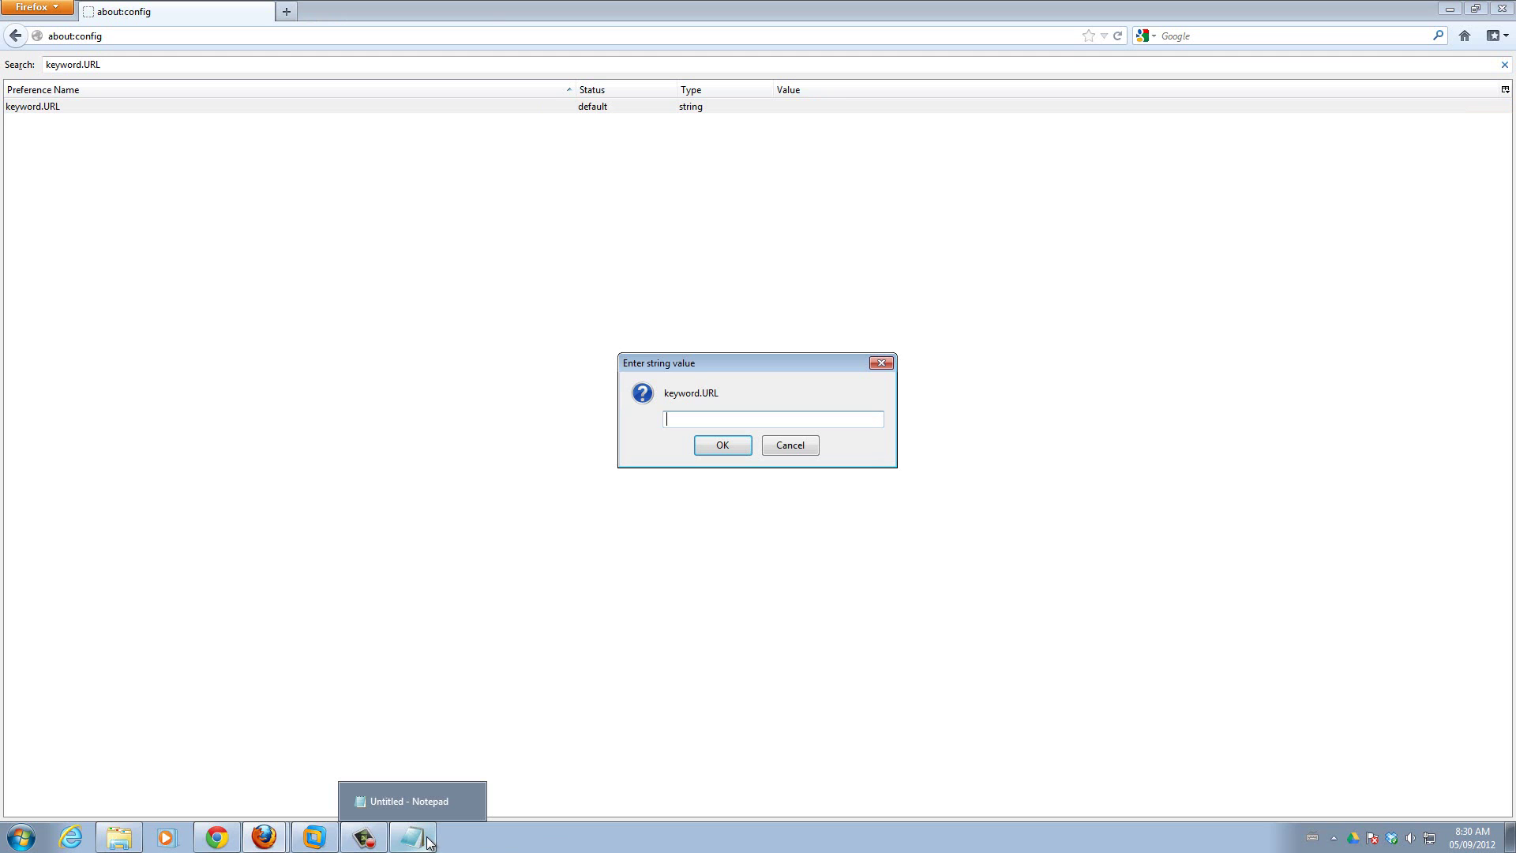
{"action": "left_click", "coordinate": [429, 842]}
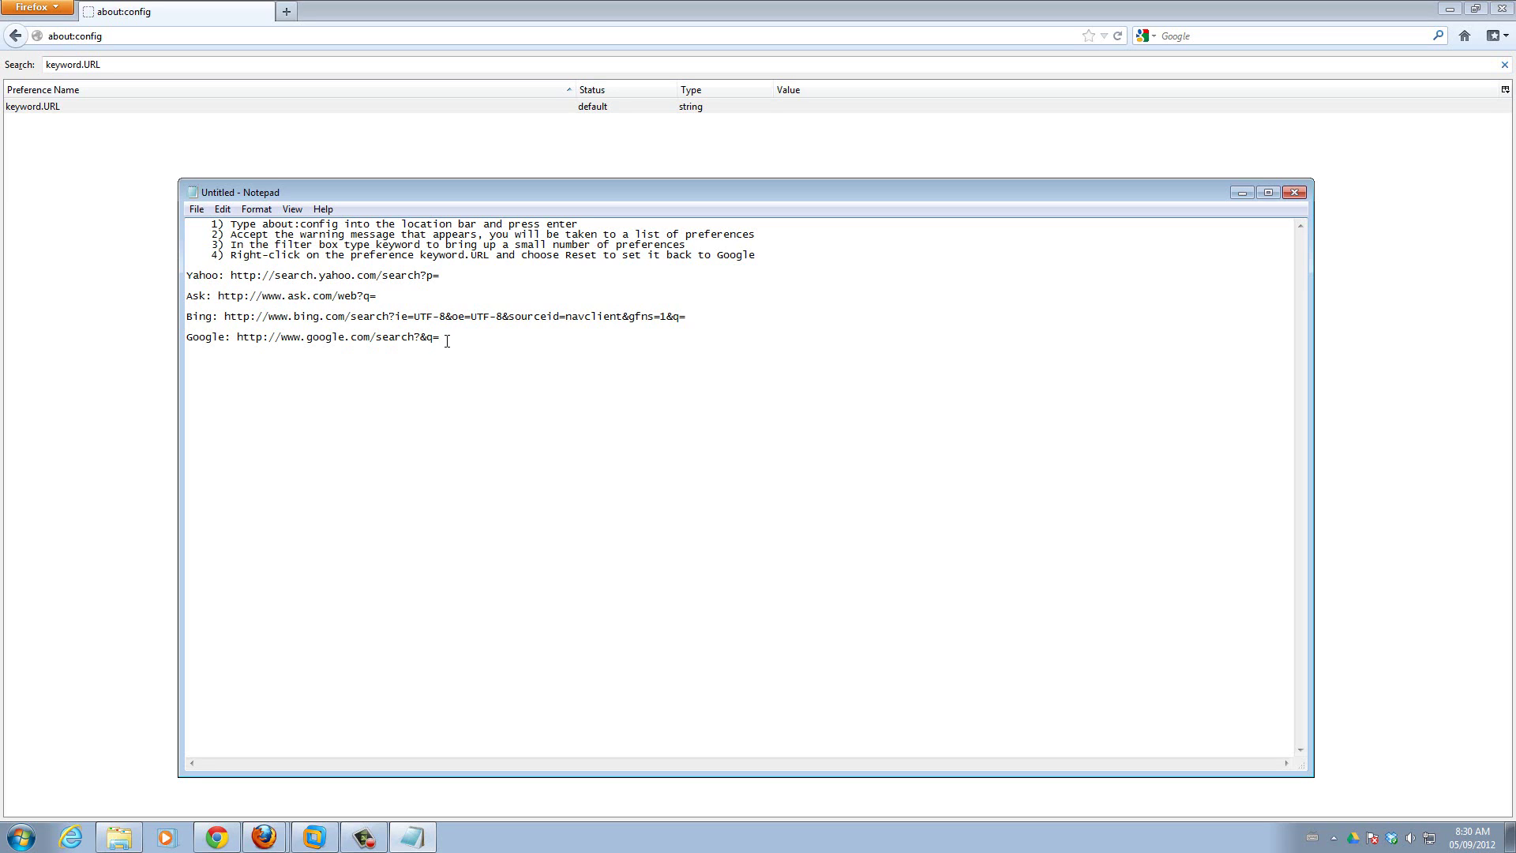
{"action": "left_click_drag", "start_coordinate": [439, 275], "coordinate": [231, 276]}
{"action": "left_click", "coordinate": [332, 295]}
{"action": "left_click_drag", "start_coordinate": [468, 336], "coordinate": [239, 341]}
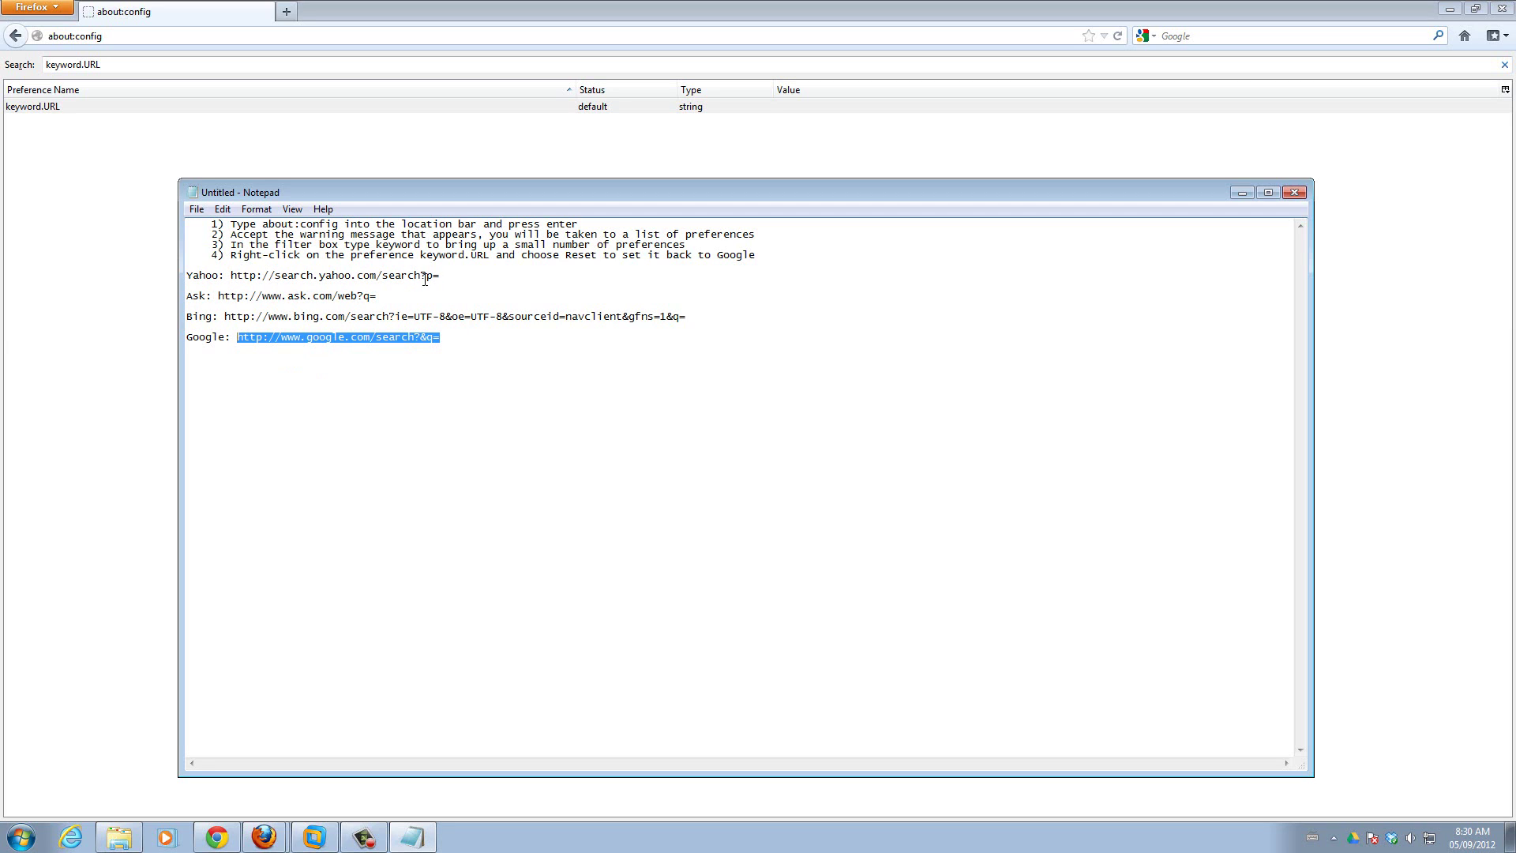
{"action": "left_click_drag", "start_coordinate": [446, 278], "coordinate": [233, 273]}
{"action": "key", "text": "ctrl+c"}
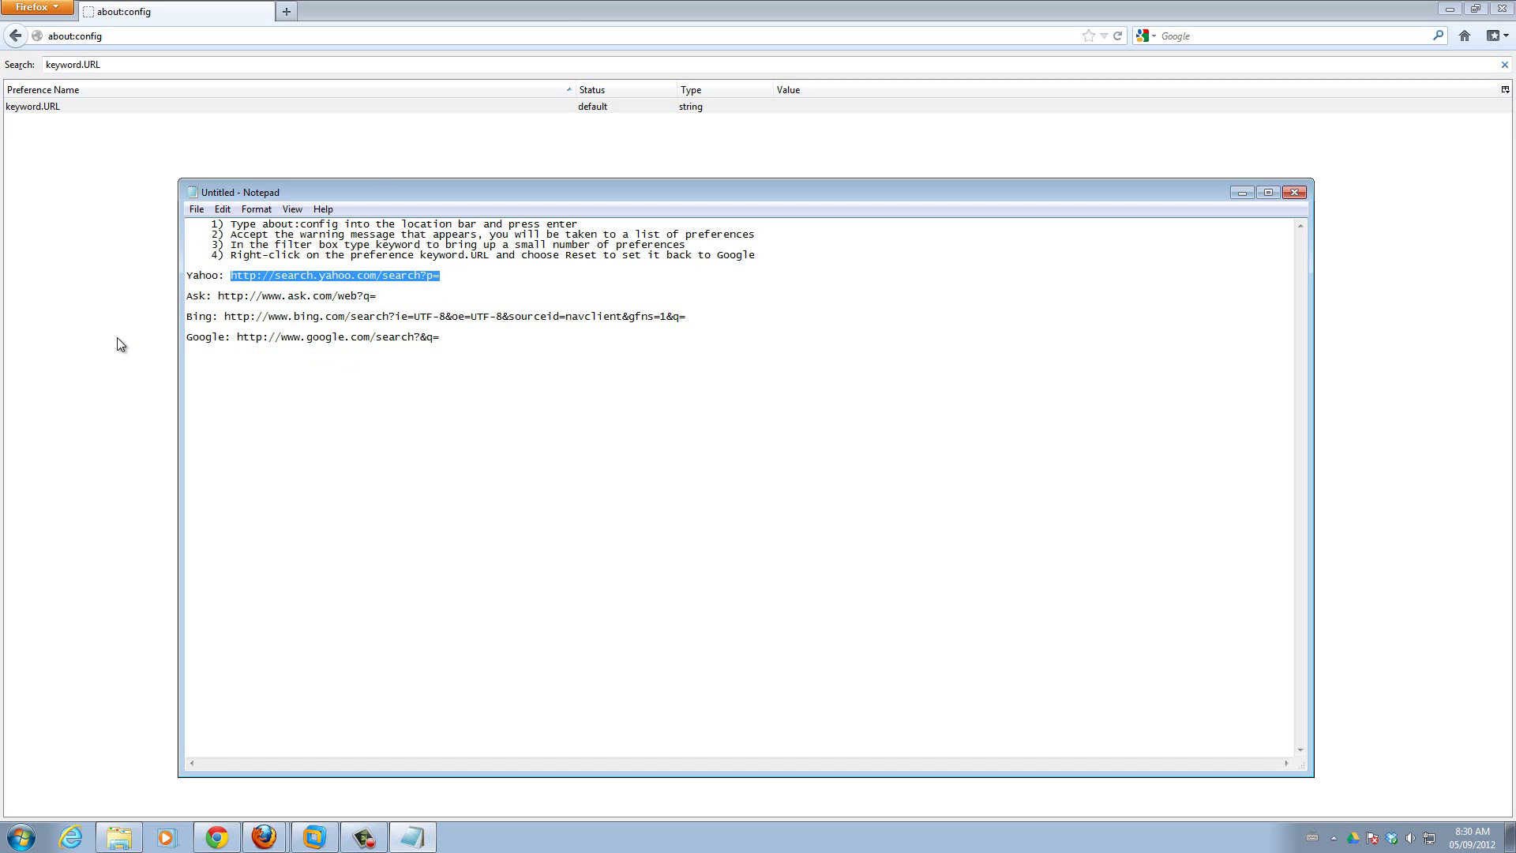
{"action": "left_click", "coordinate": [560, 14]}
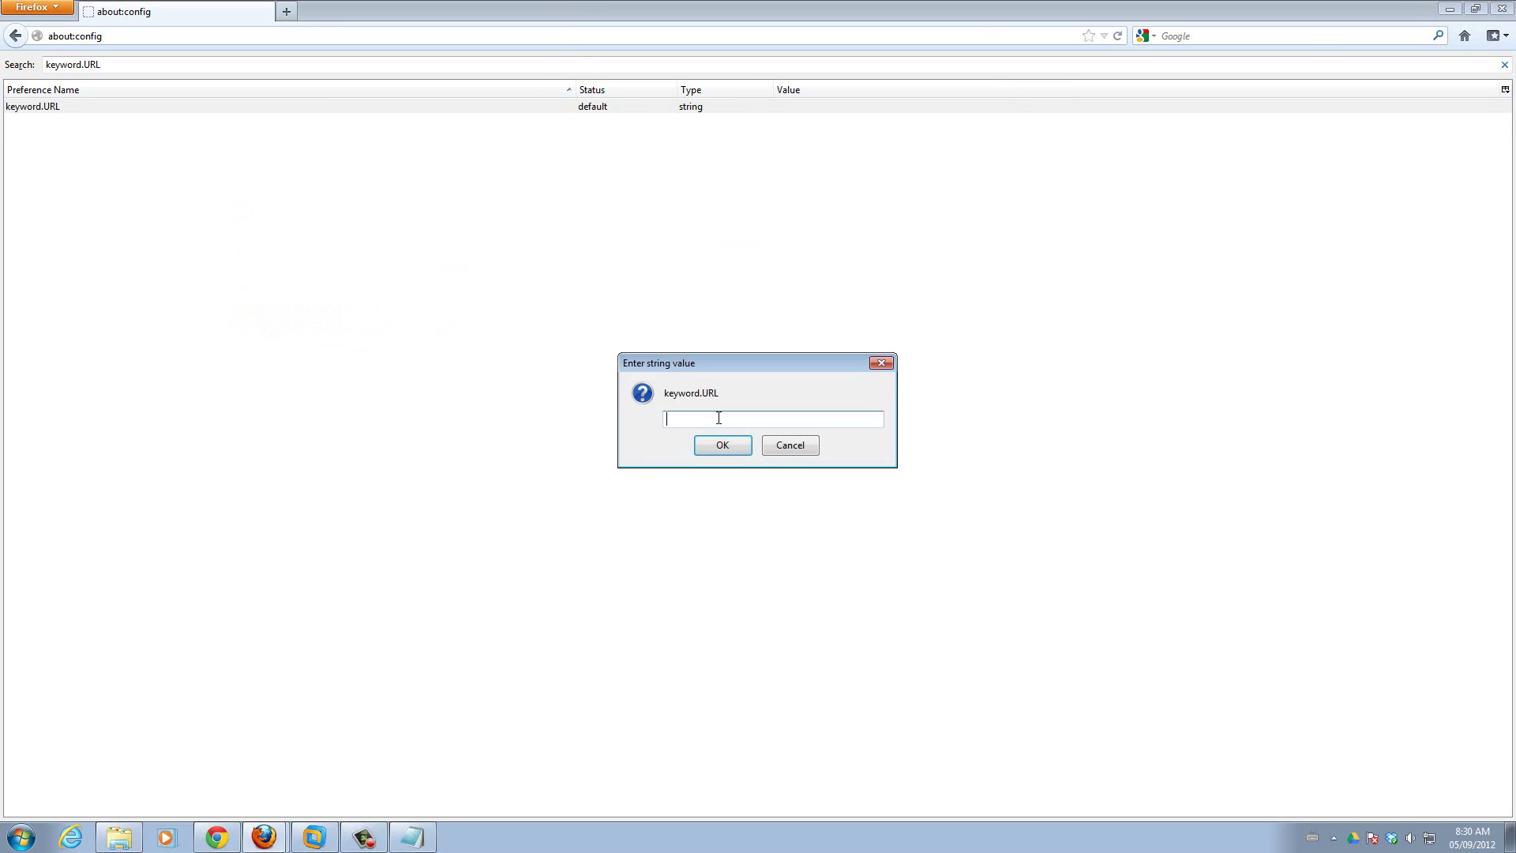
{"action": "key", "text": "ctrl+v"}
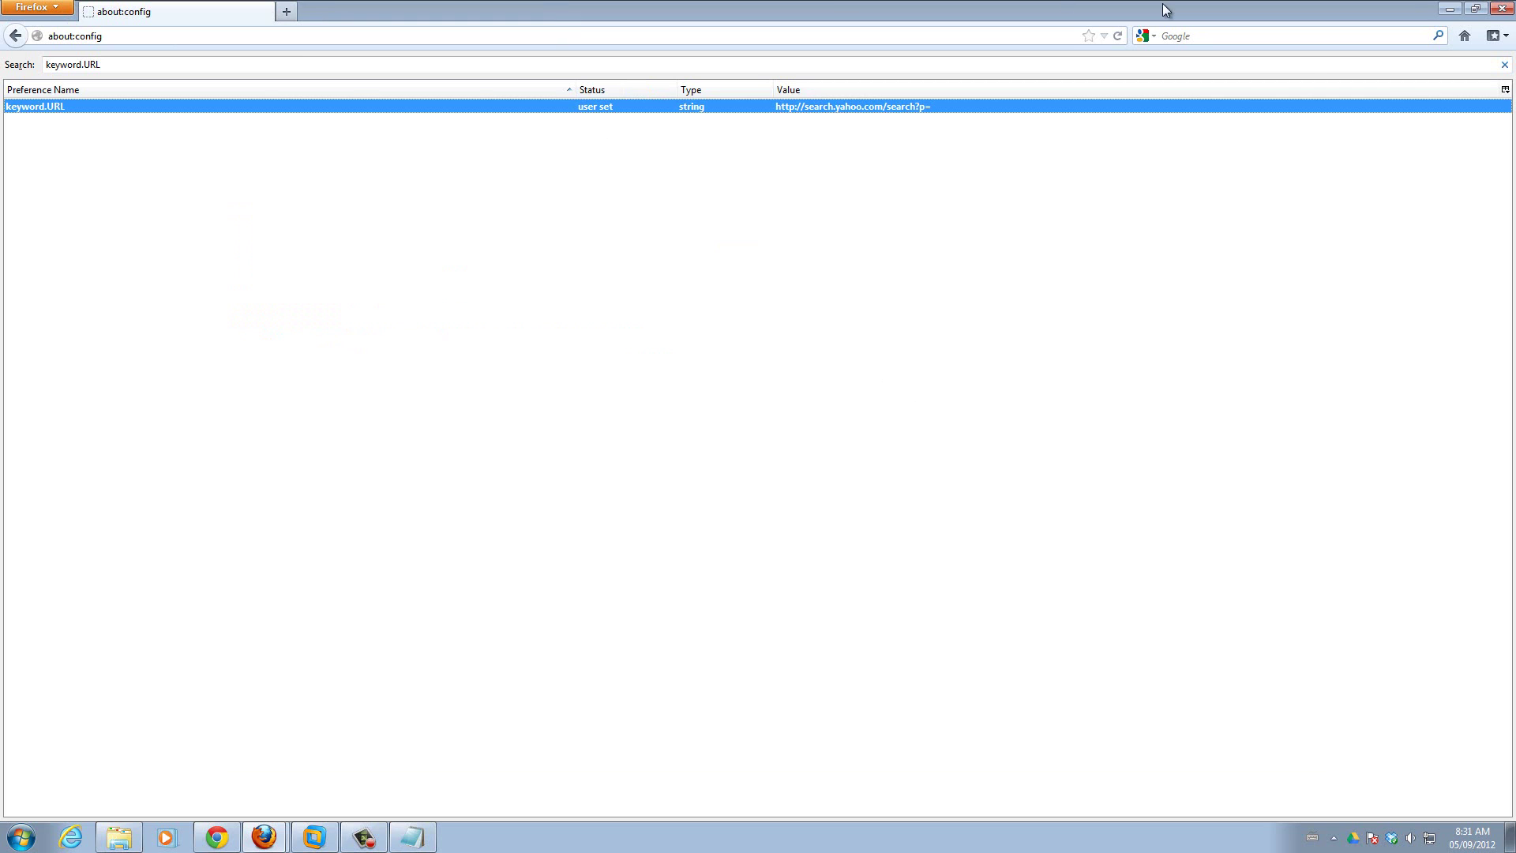
From the Start Page, search 'how to install firefox' in the address bar, then go back from the Yahoo results
{"action": "left_click", "coordinate": [1466, 37]}
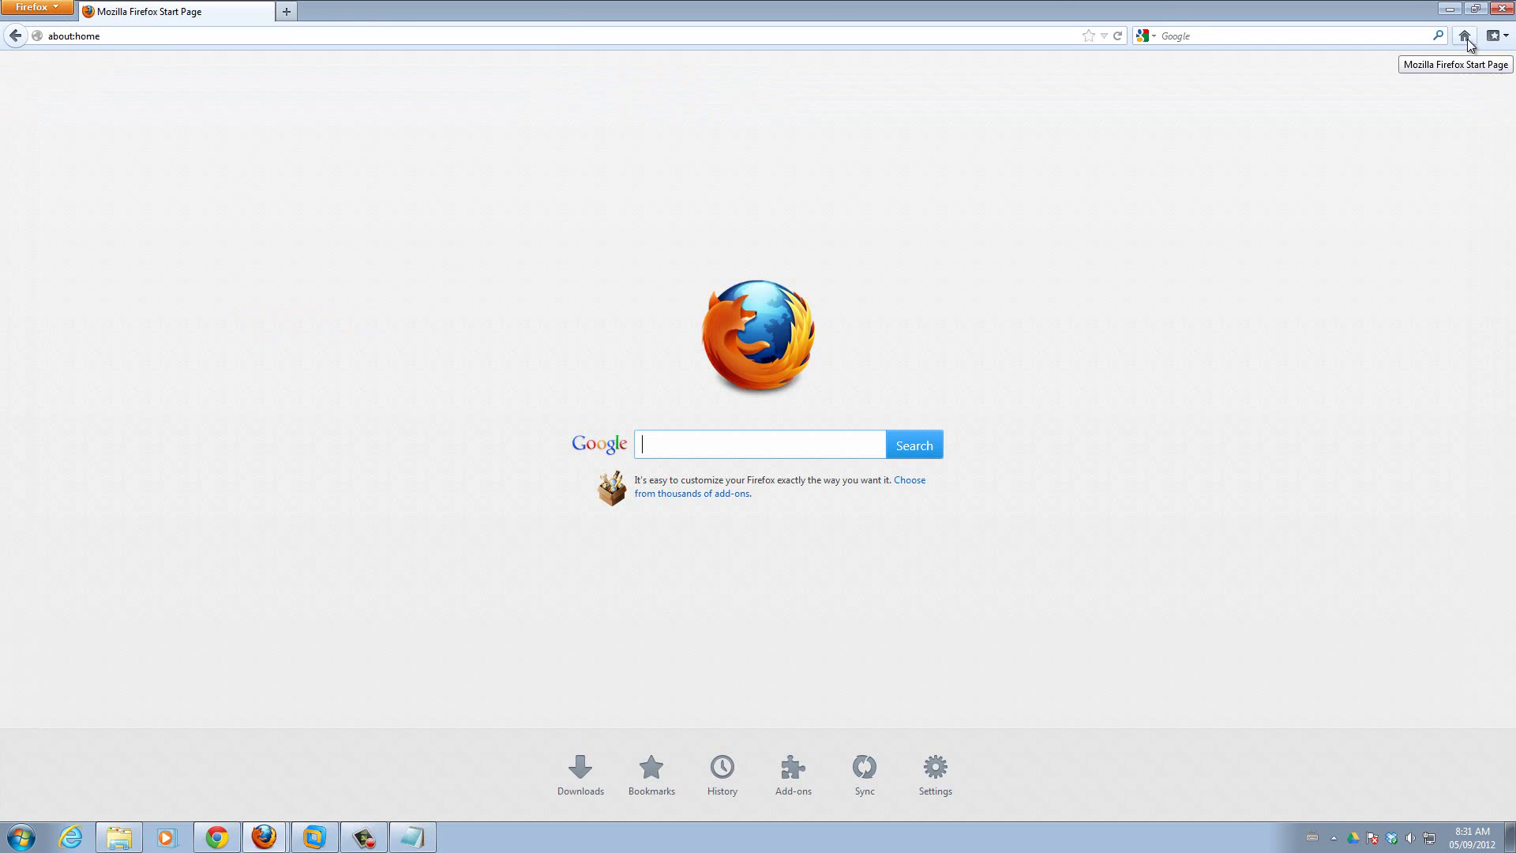
{"action": "left_click", "coordinate": [399, 39]}
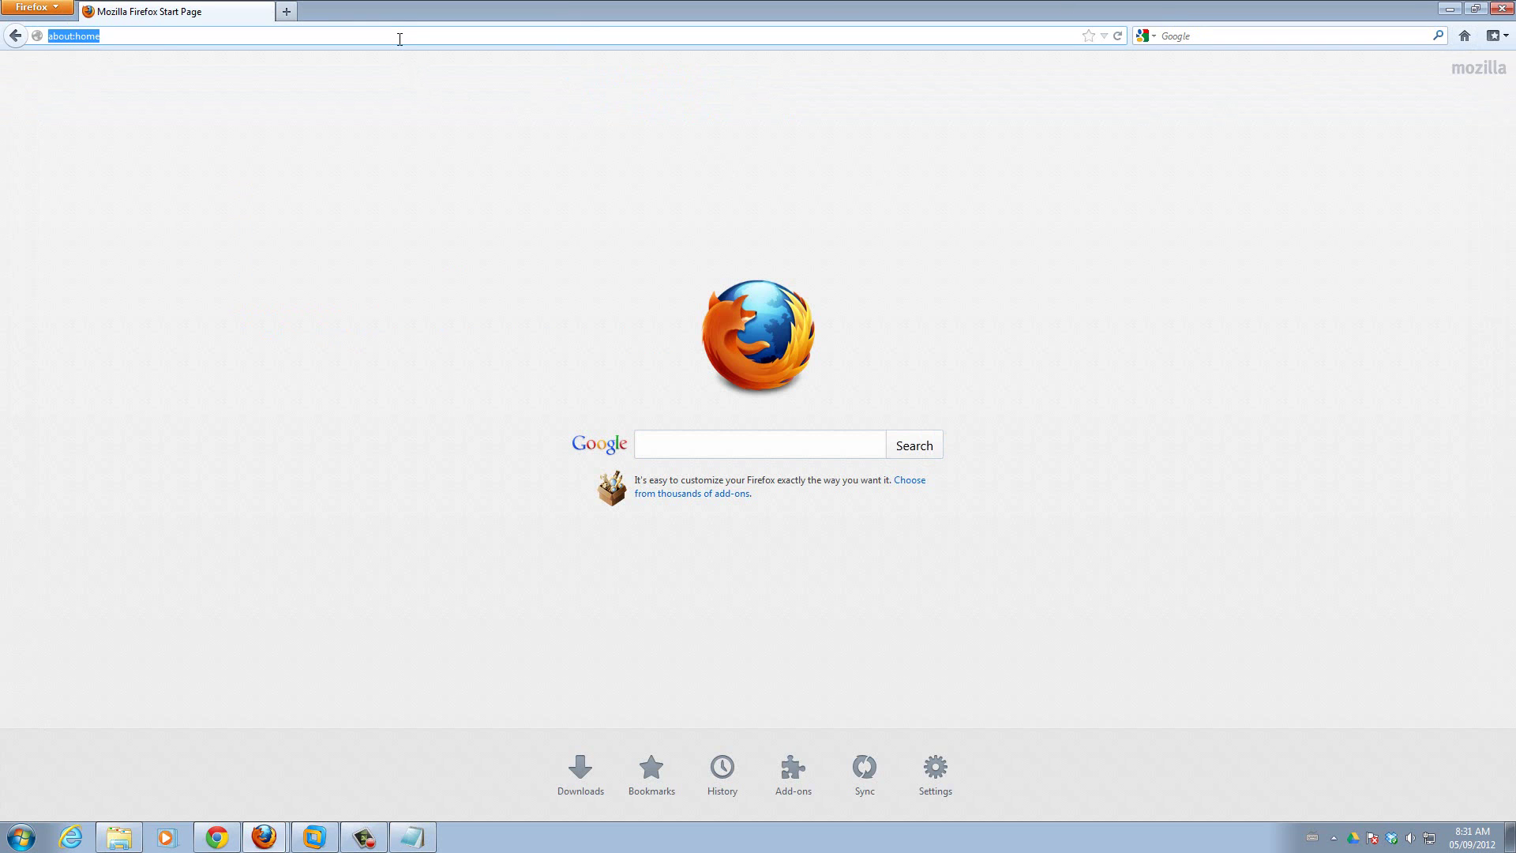
{"action": "type", "text": "how to i"}
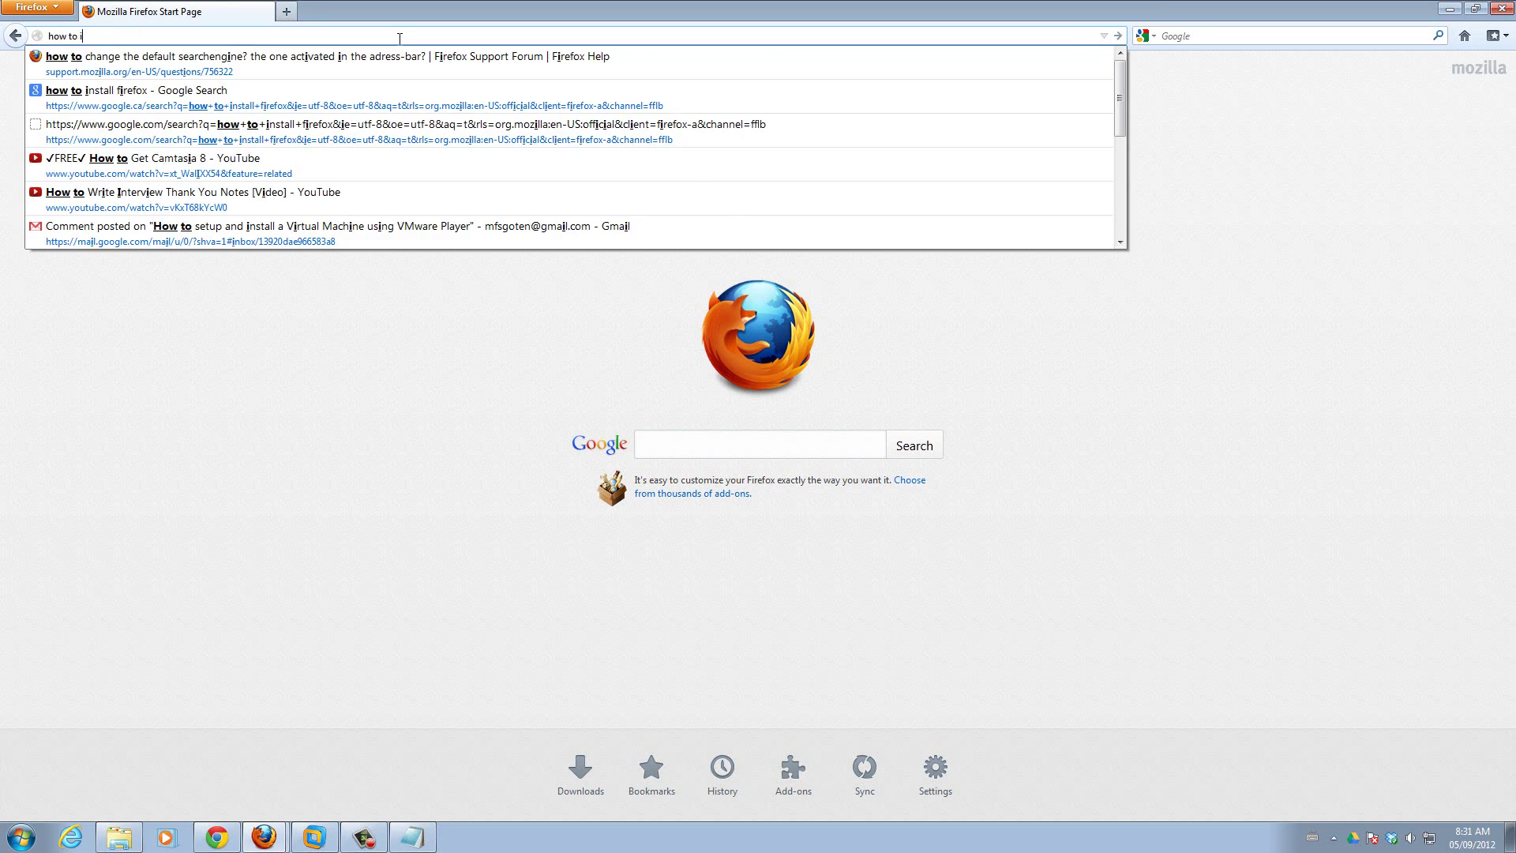
{"action": "type", "text": "nstall firefox"}
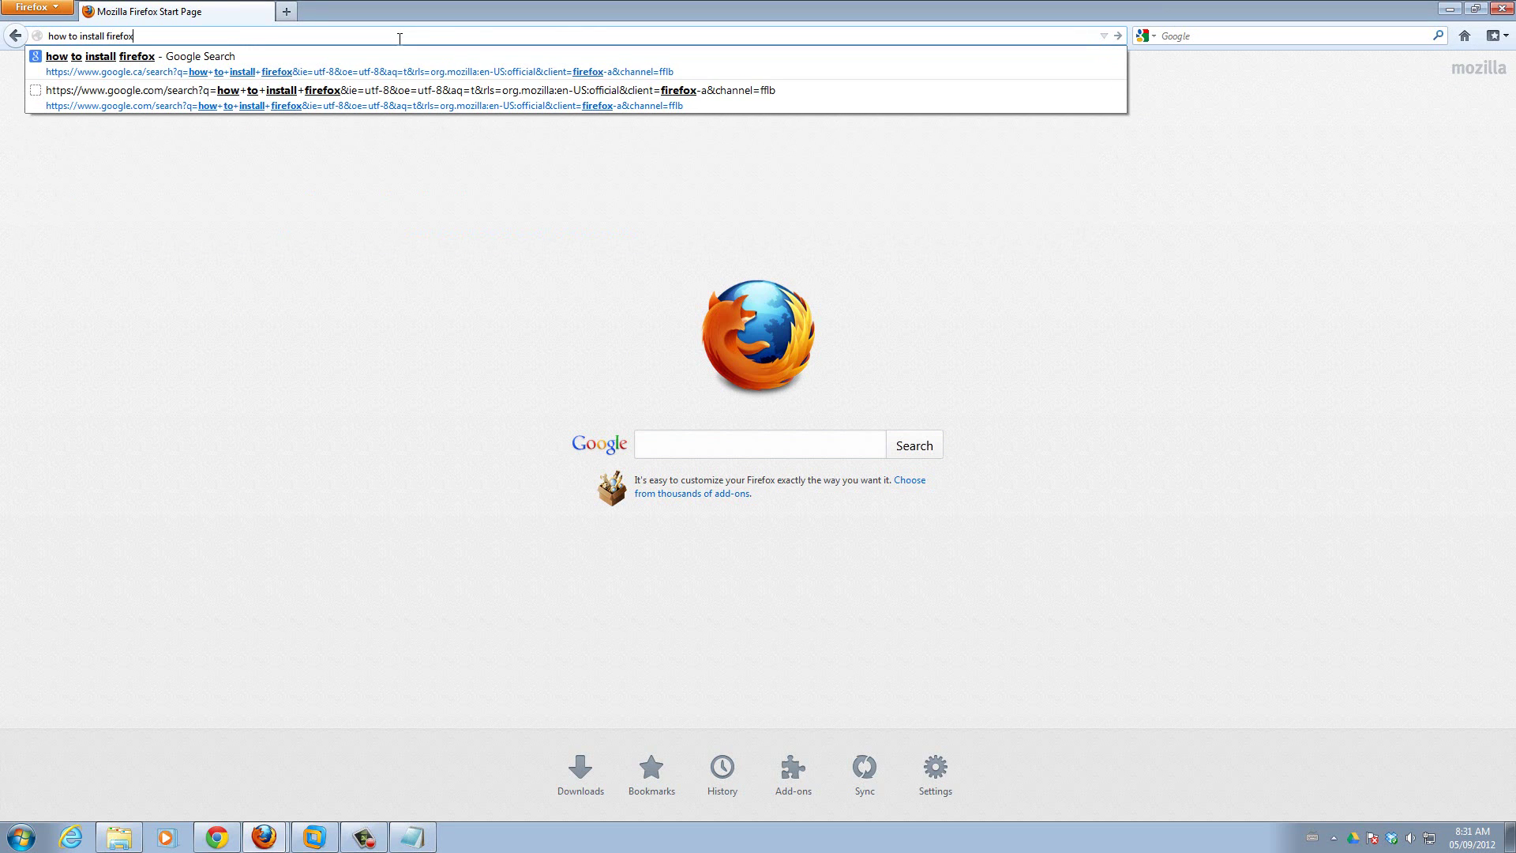
{"action": "key", "text": "Return"}
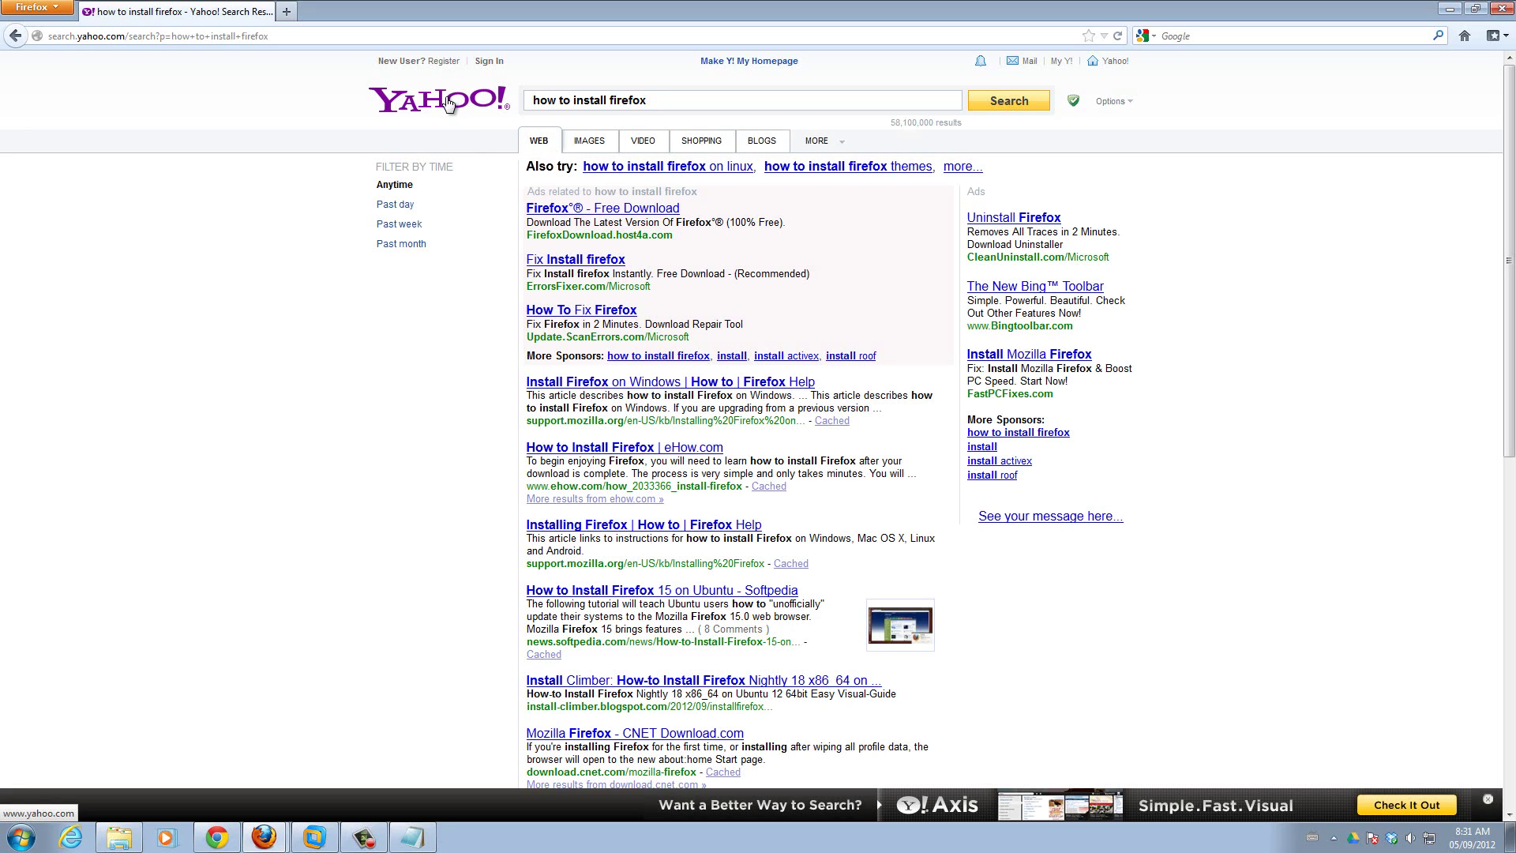
{"action": "left_click", "coordinate": [16, 36]}
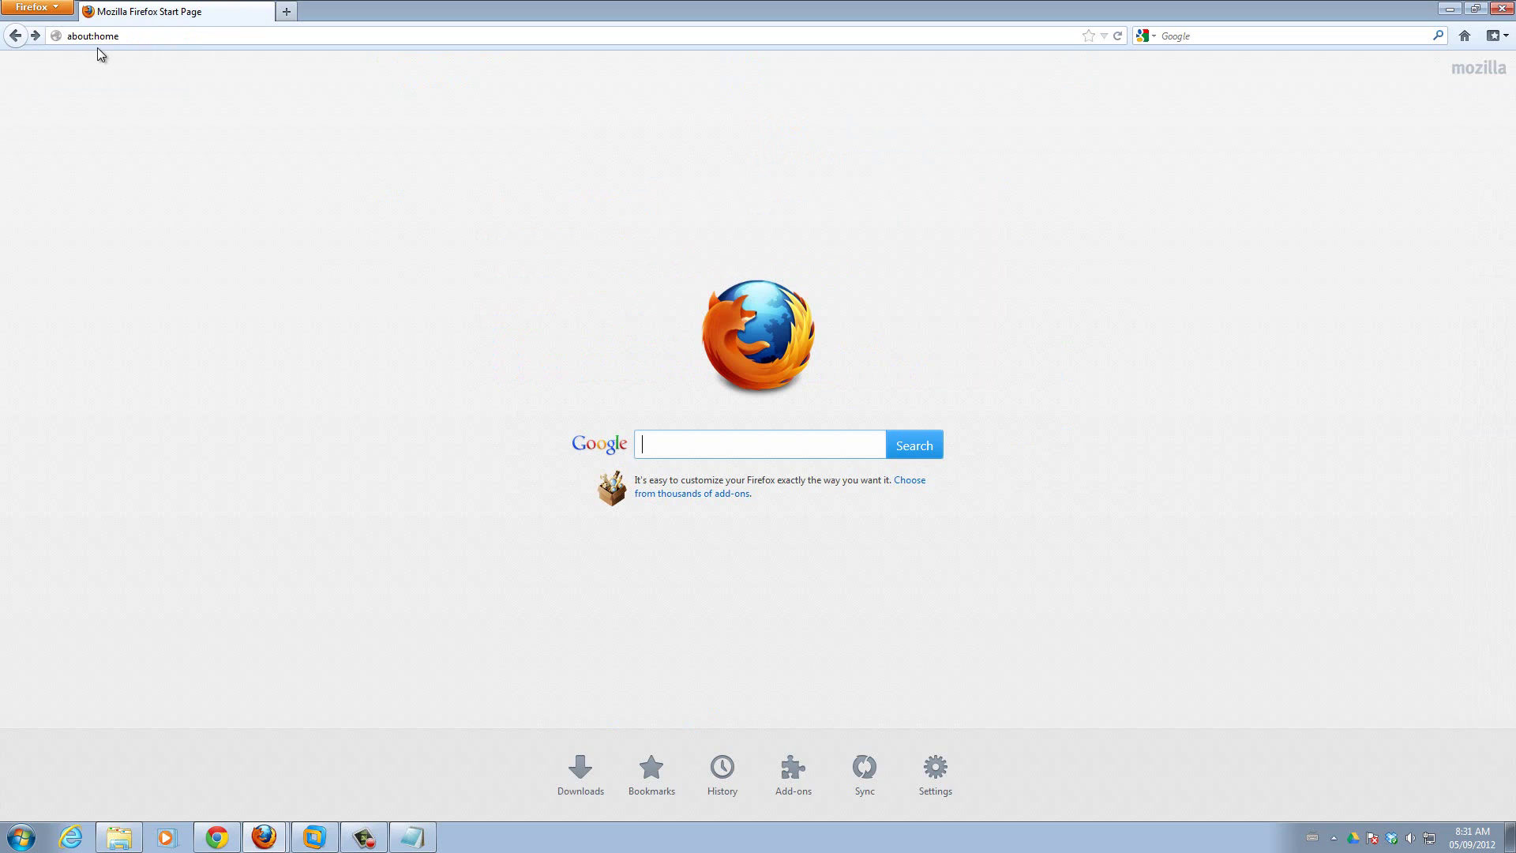
Open about:config, correcting the mistyped address, and accept the warning
{"action": "left_click_drag", "start_coordinate": [123, 39], "coordinate": [95, 37]}
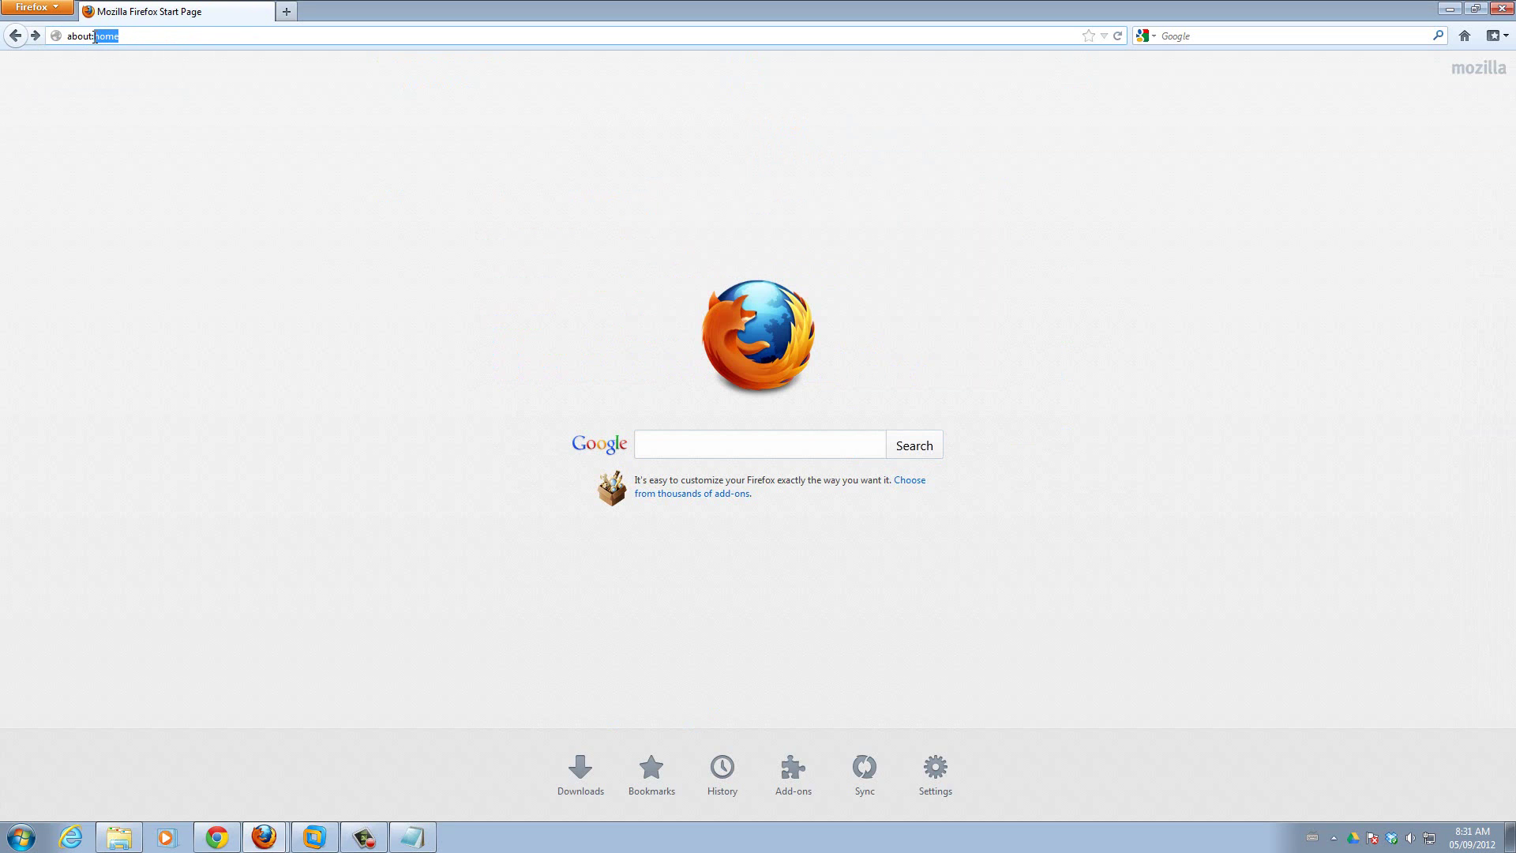
{"action": "type", "text": "config"}
{"action": "key", "text": "Return"}
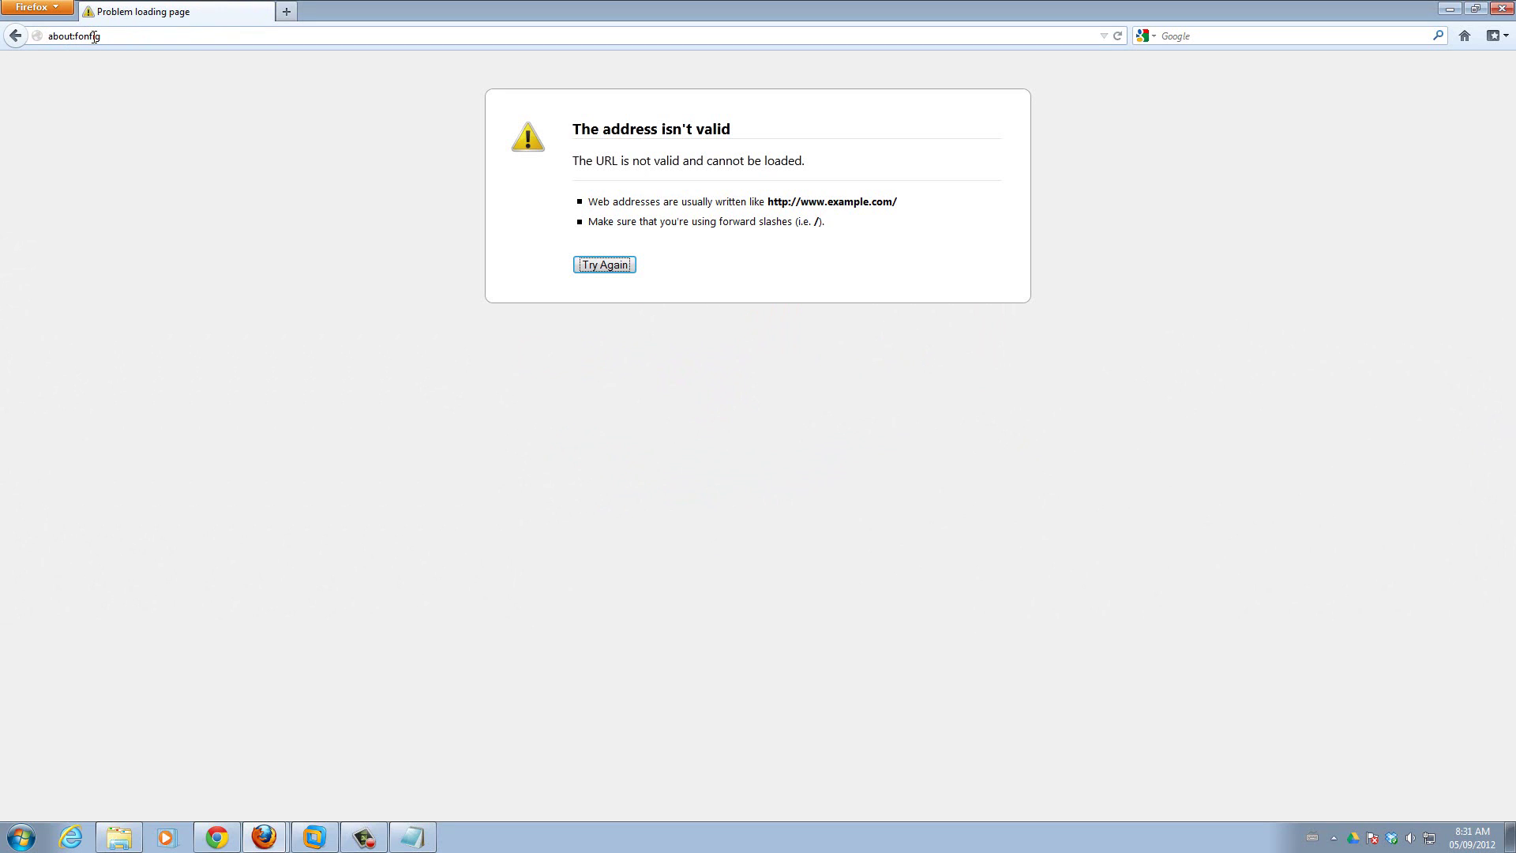
{"action": "left_click_drag", "start_coordinate": [102, 37], "coordinate": [76, 37]}
{"action": "type", "text": "config"}
{"action": "key", "text": "Return"}
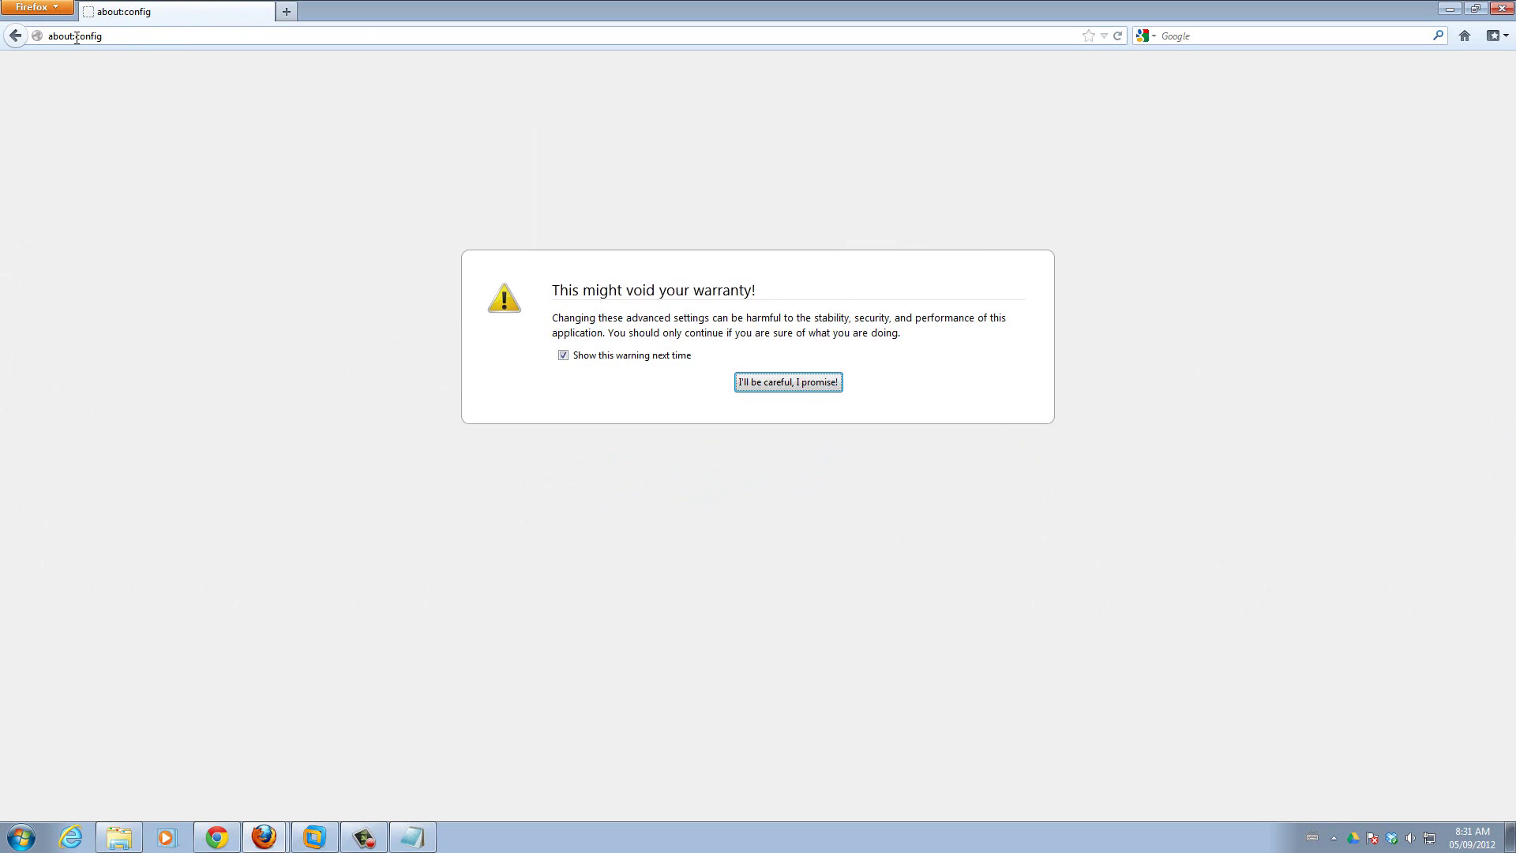
{"action": "left_click", "coordinate": [798, 387]}
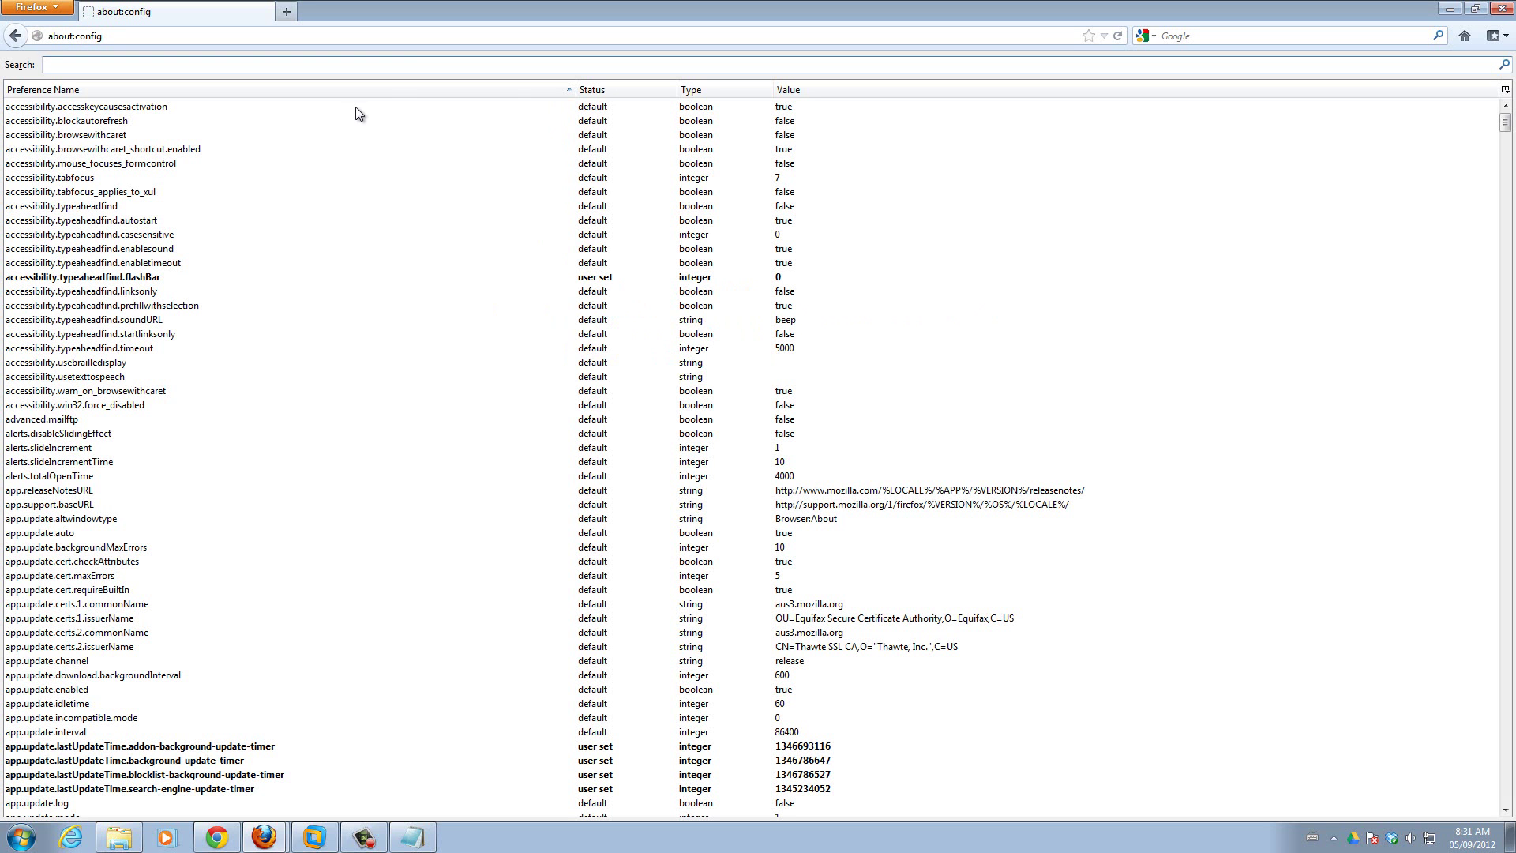
{"action": "type", "text": "keyword.URL"}
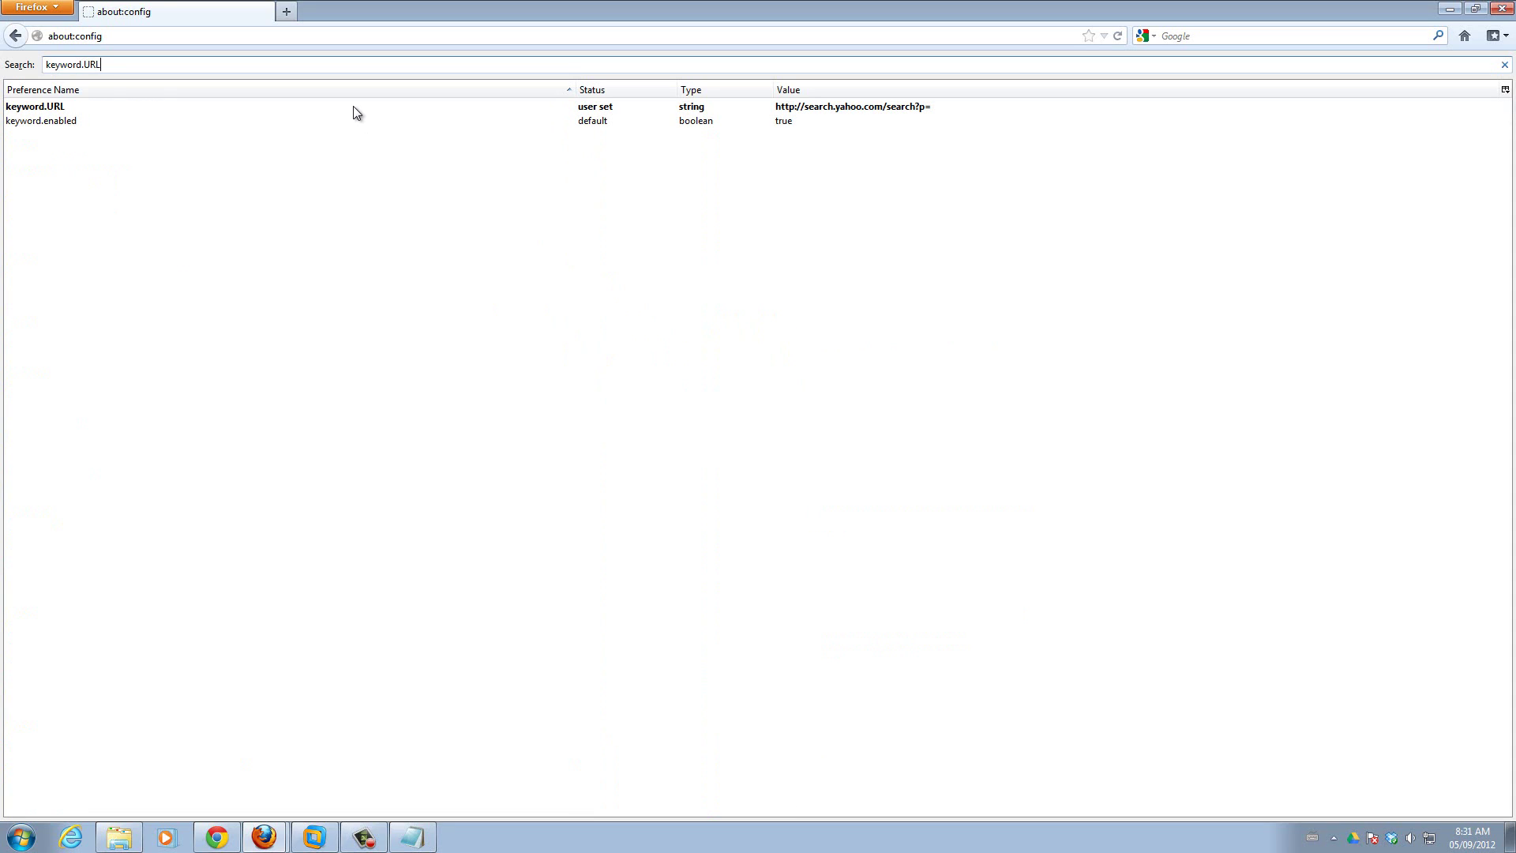
{"action": "left_click", "coordinate": [353, 106]}
{"action": "double_click", "coordinate": [353, 106]}
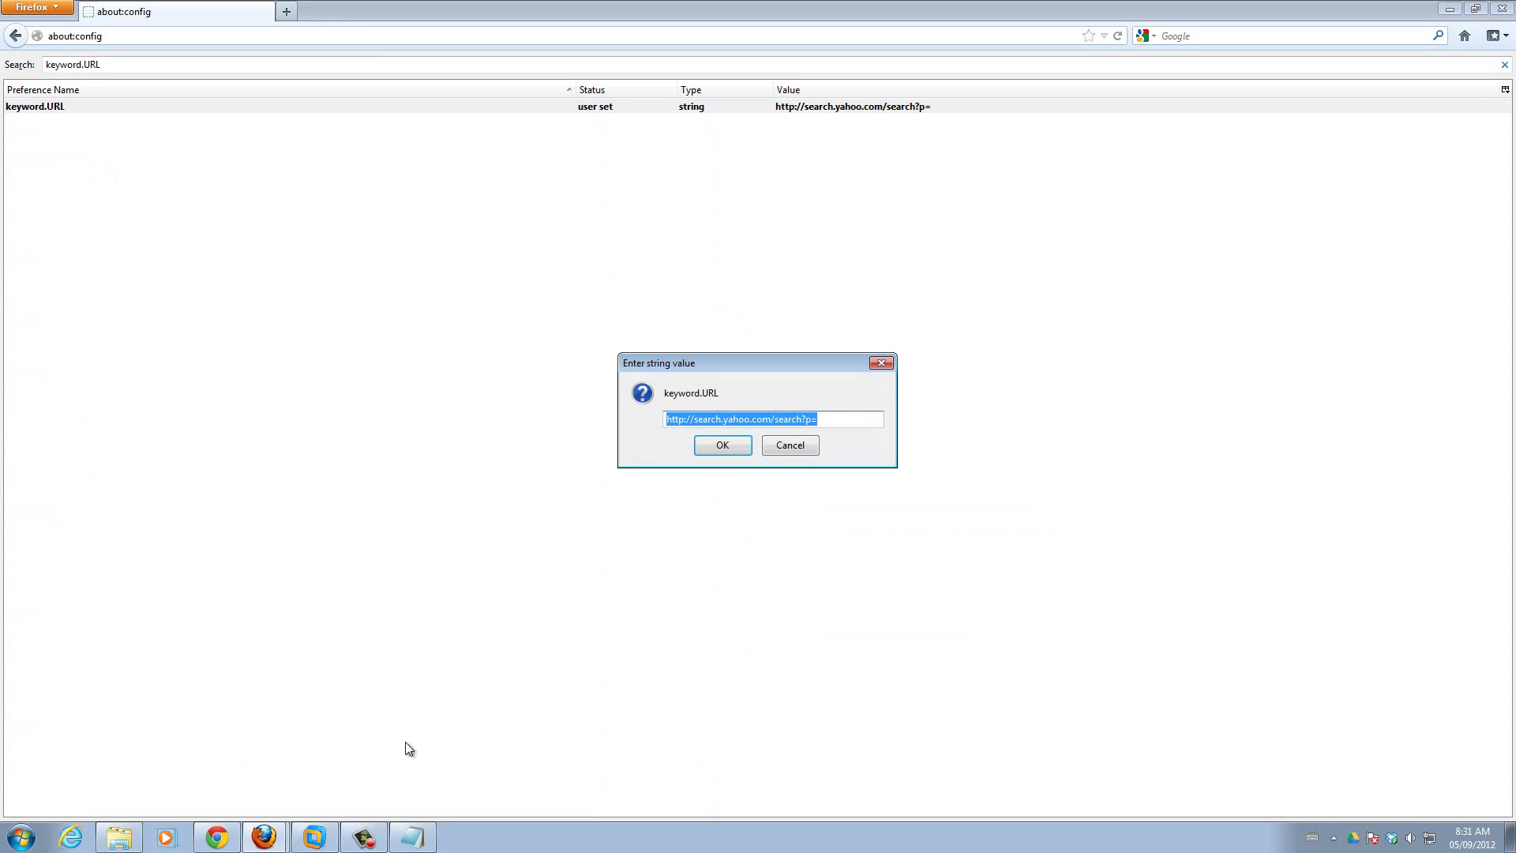
{"action": "left_click", "coordinate": [412, 837]}
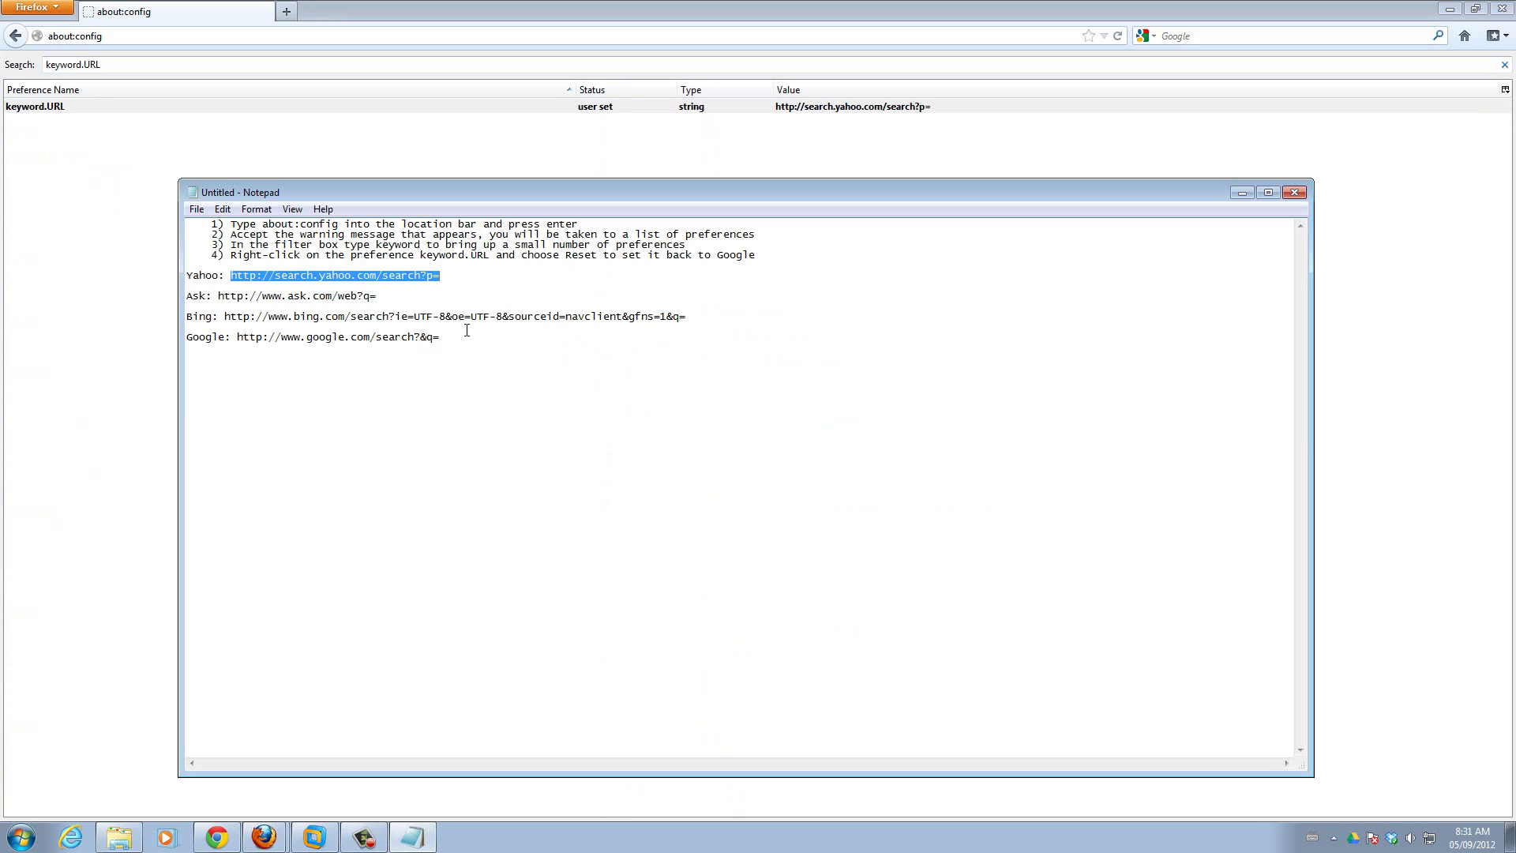
{"action": "left_click_drag", "start_coordinate": [466, 331], "coordinate": [237, 340]}
{"action": "key", "text": "ctrl+c"}
{"action": "left_click", "coordinate": [85, 324]}
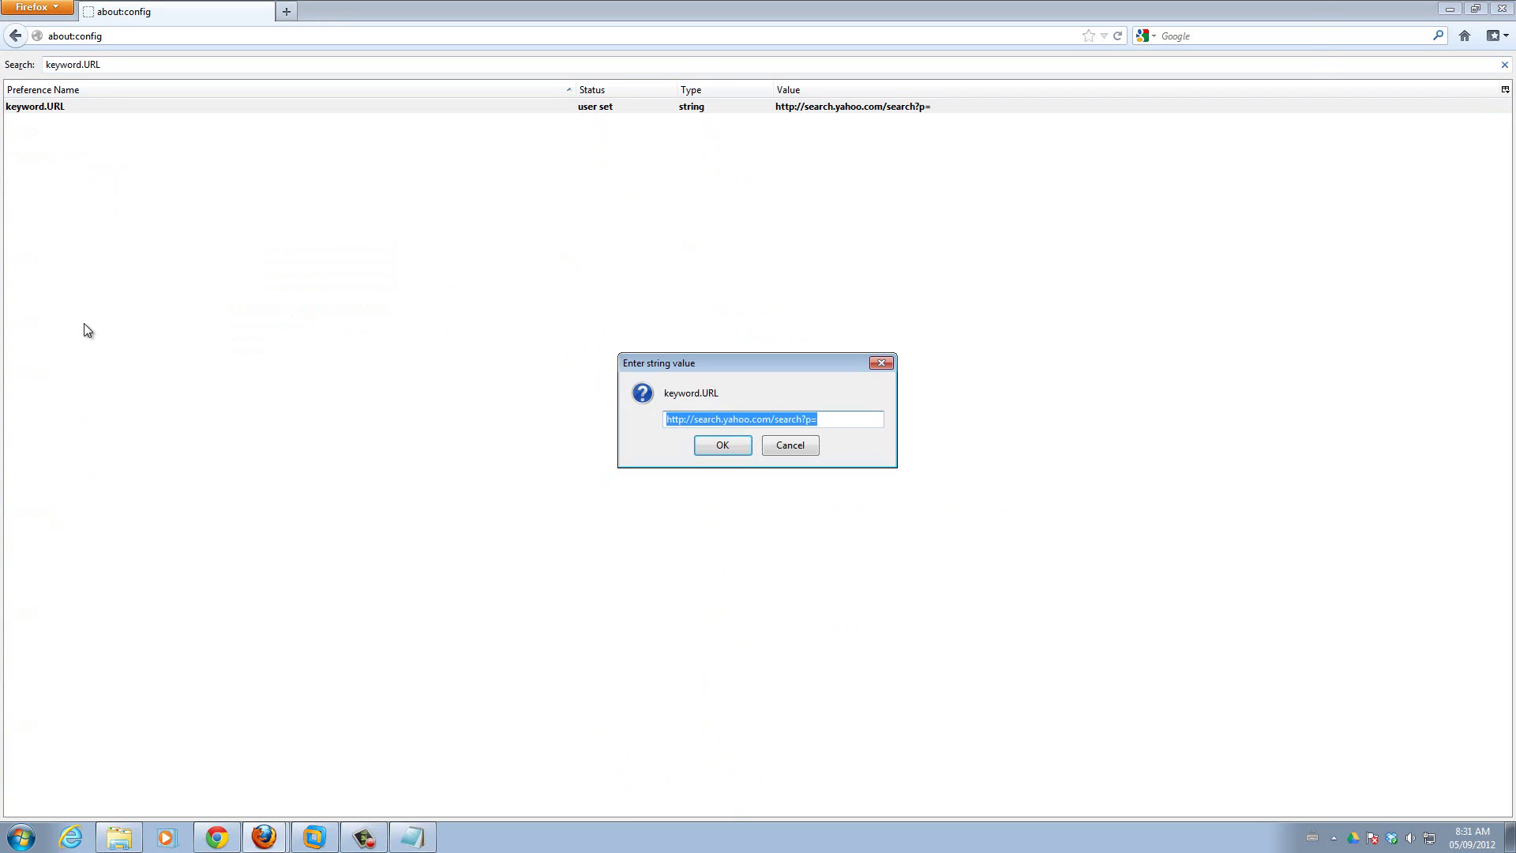
{"action": "key", "text": "ctrl+v"}
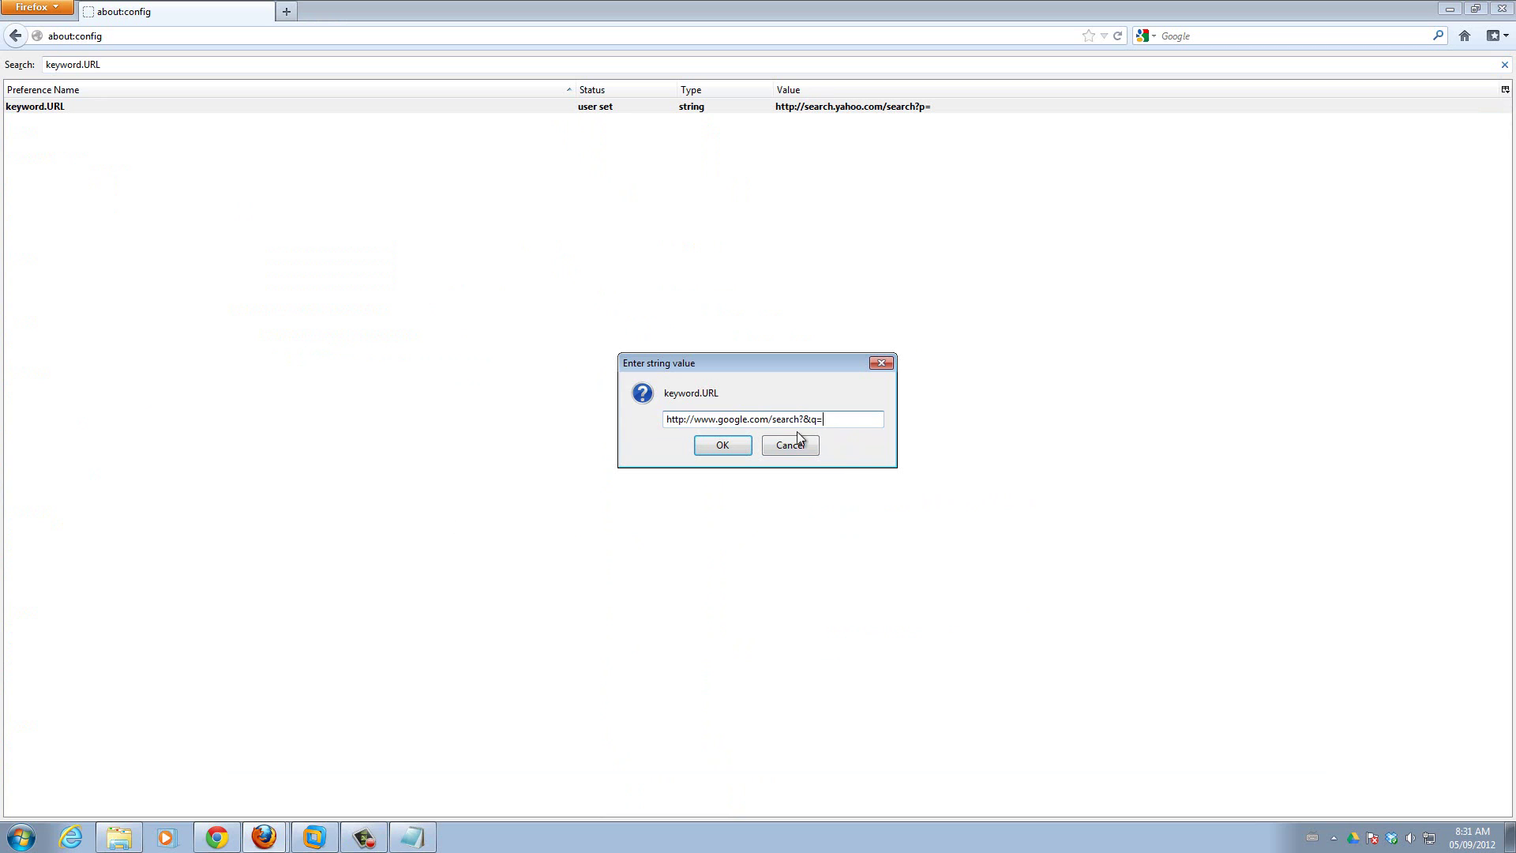
{"action": "left_click", "coordinate": [720, 446]}
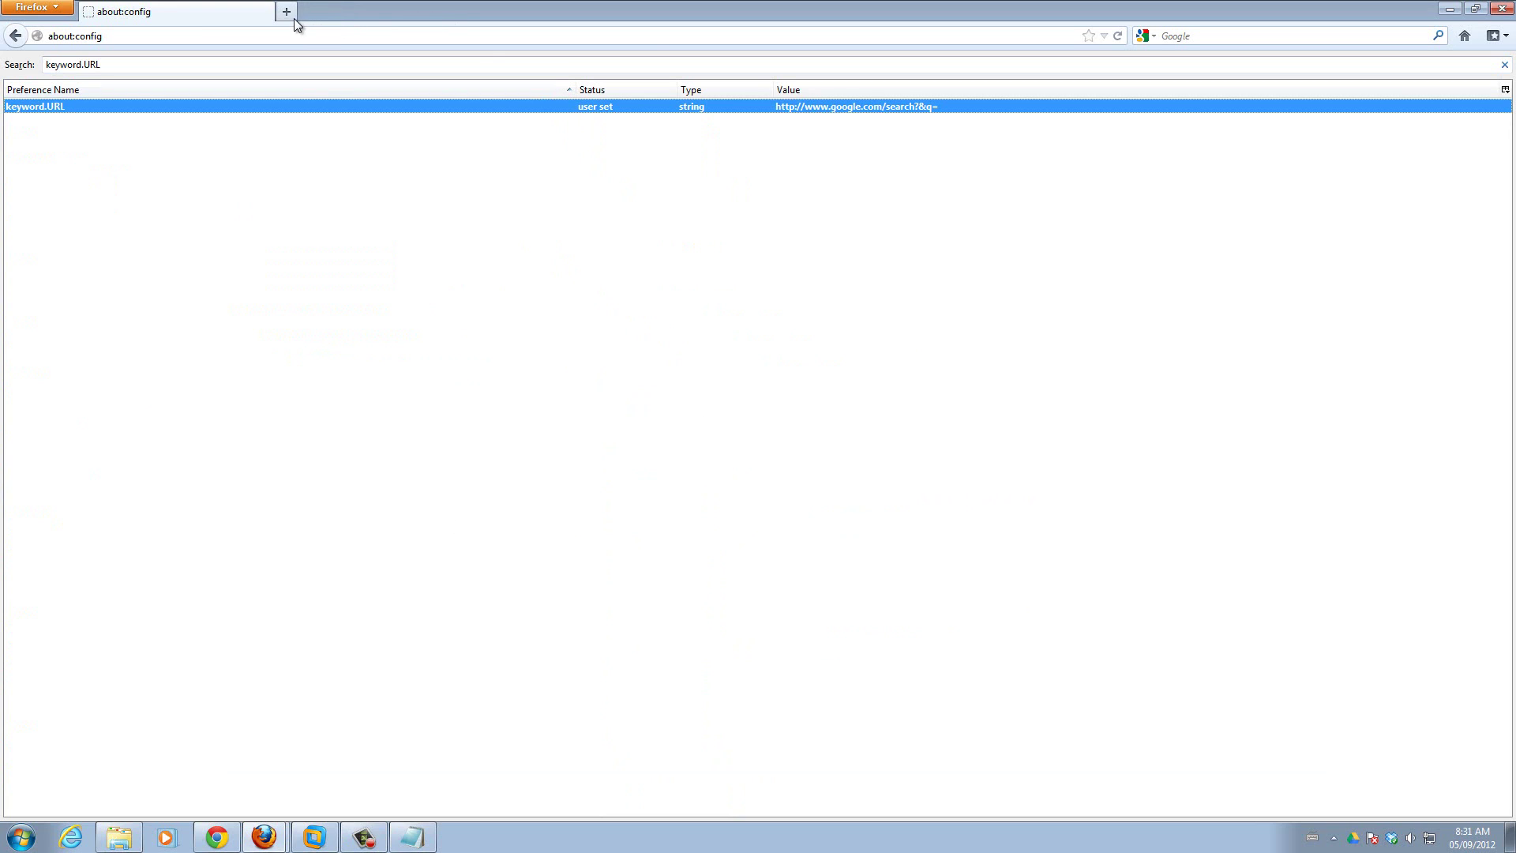
From the Start Page, search 'how to install firefox' in the address bar and confirm Google results appear
{"action": "left_click", "coordinate": [1464, 36]}
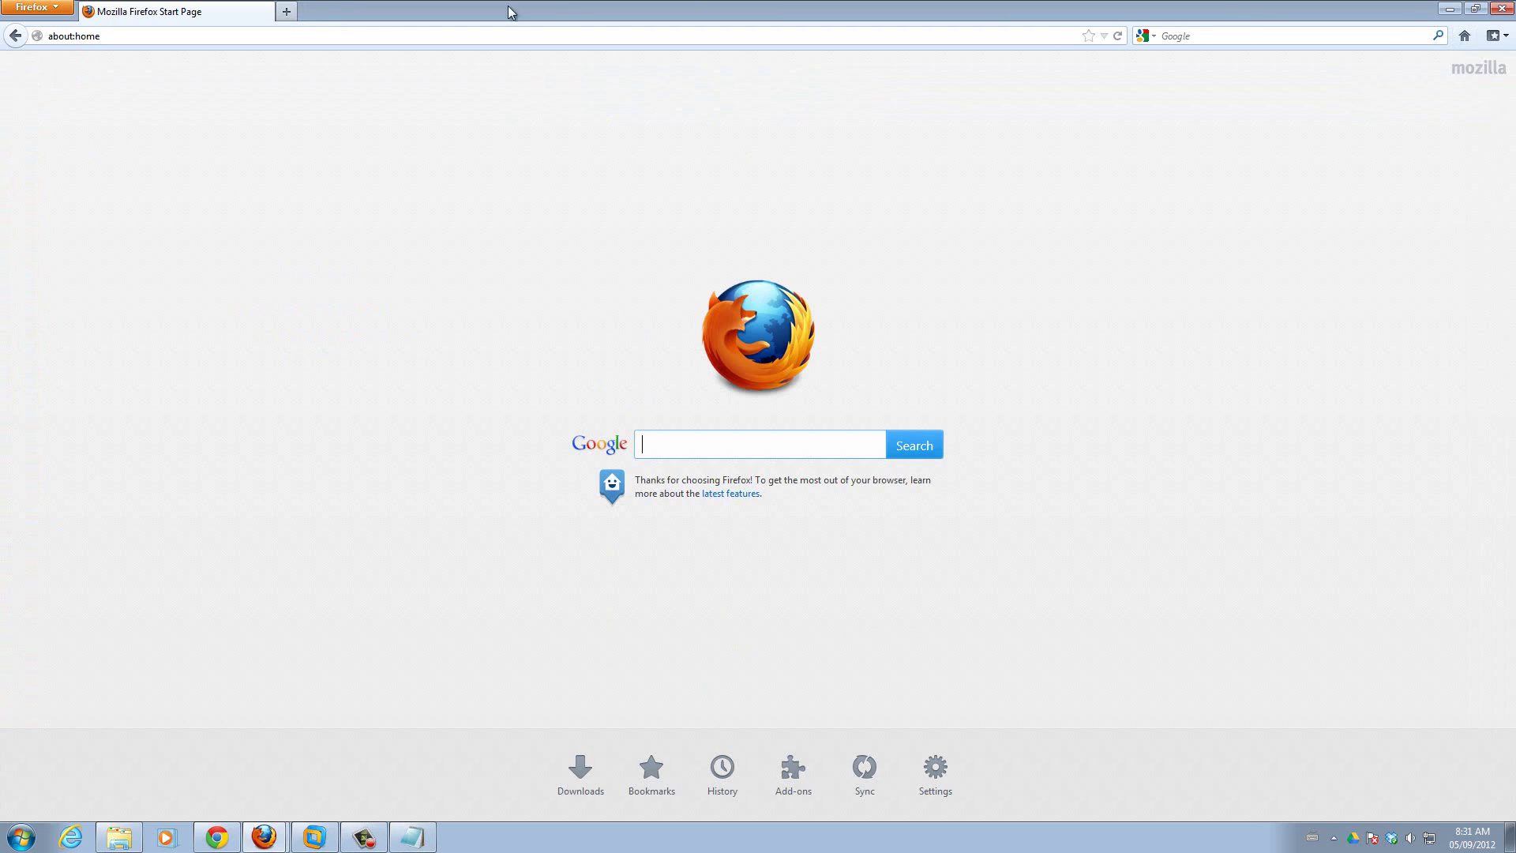
{"action": "left_click", "coordinate": [507, 32]}
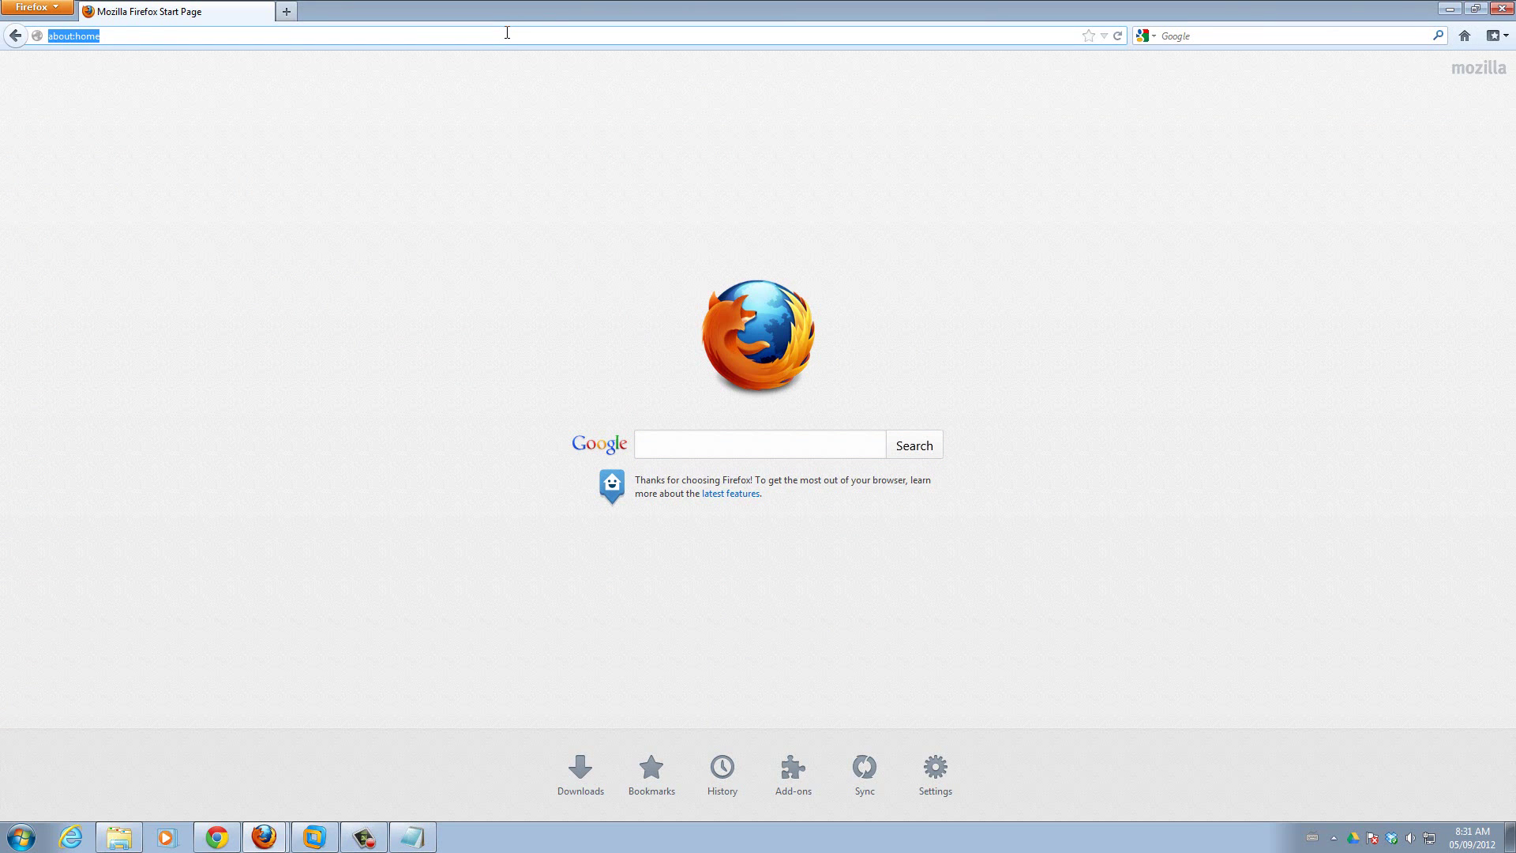
{"action": "type", "text": "how to install firefox"}
{"action": "key", "text": "Return"}
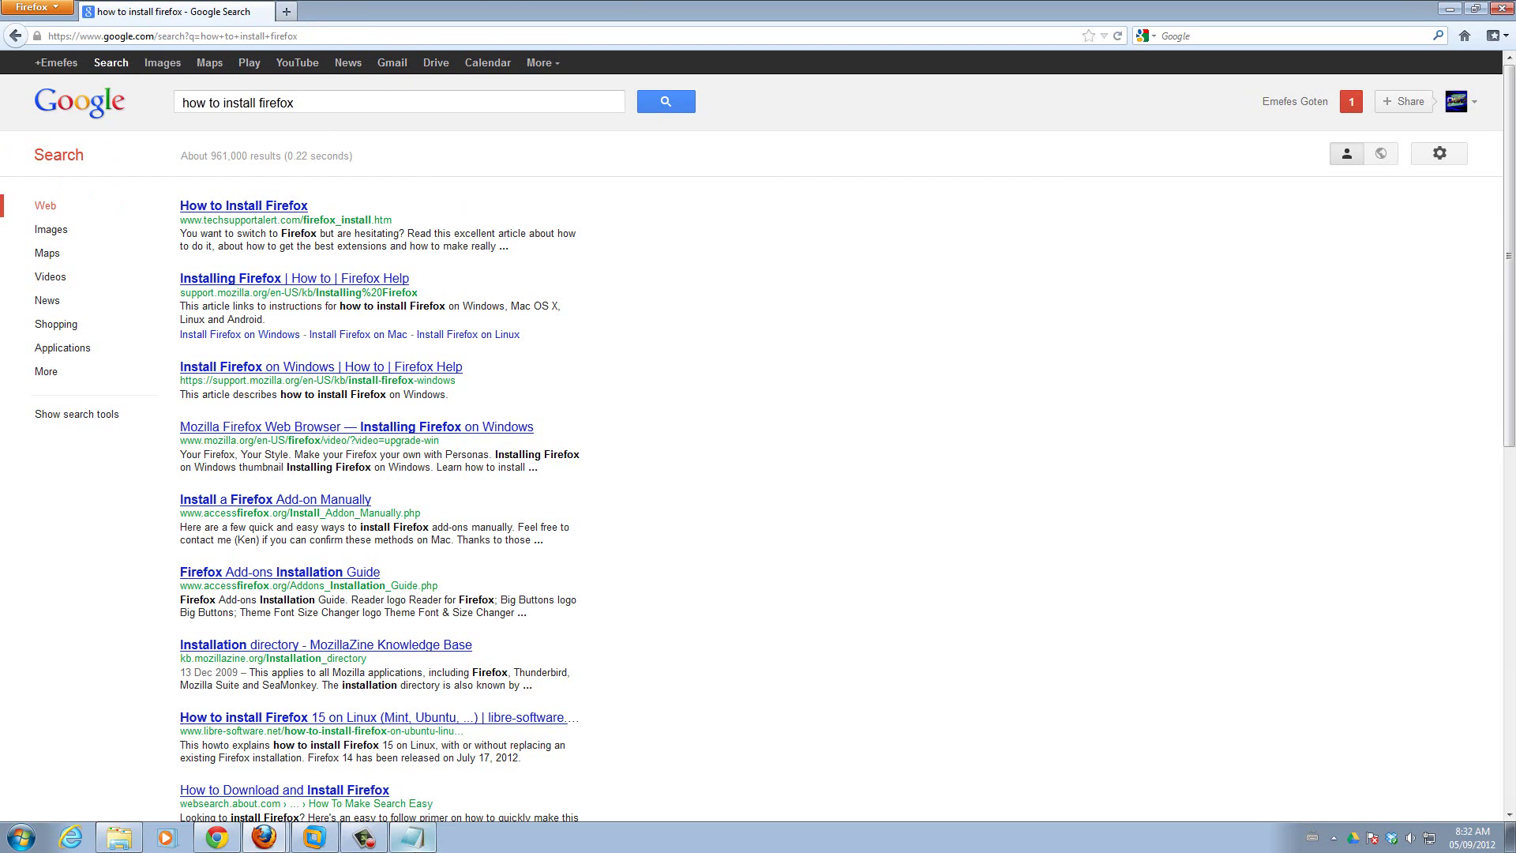
{"action": "mouse_move", "coordinate": [356, 849]}
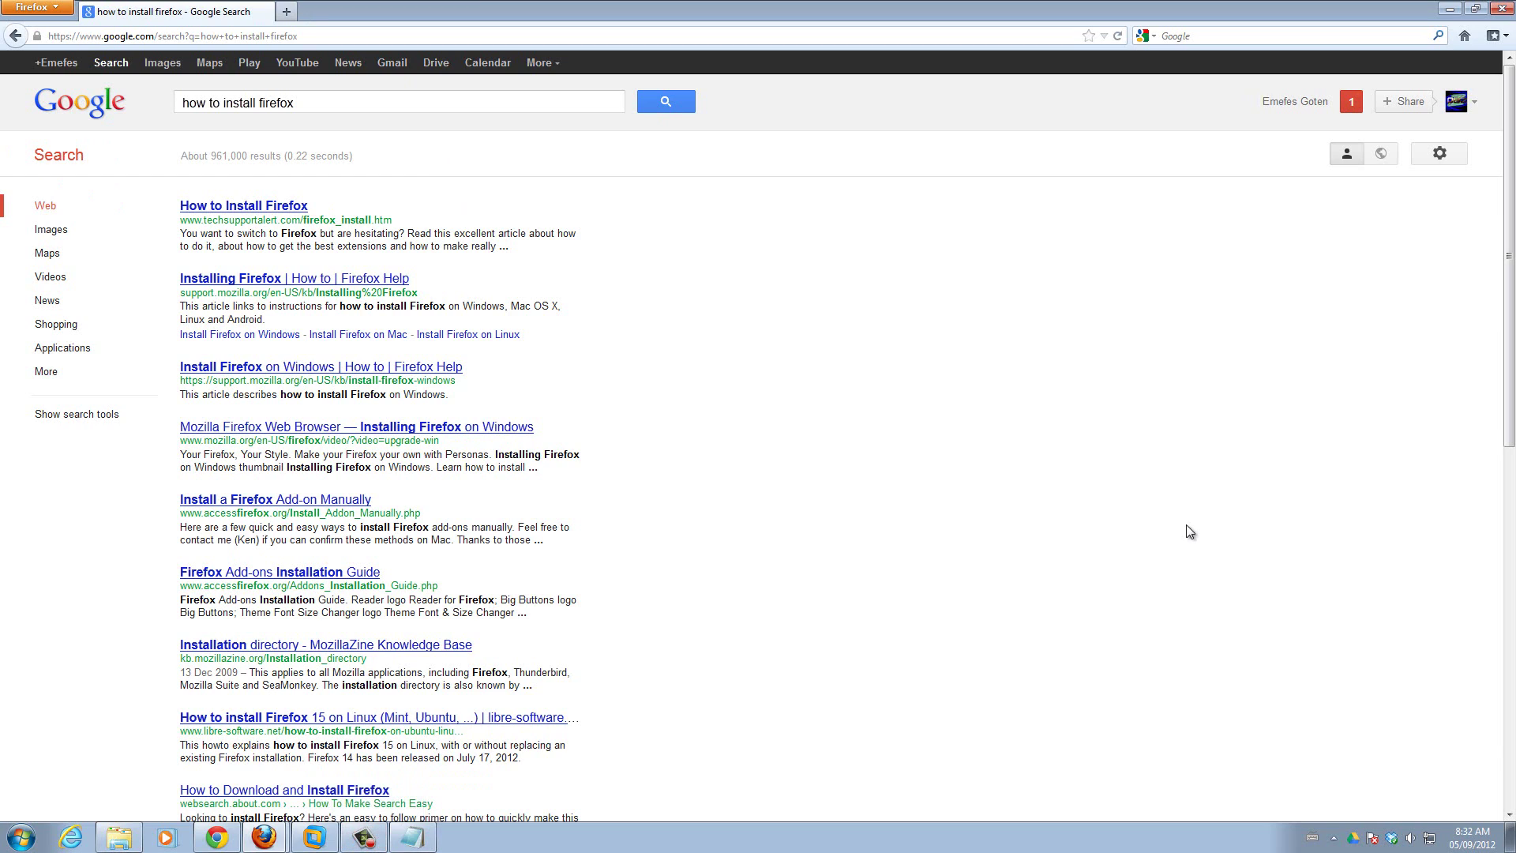